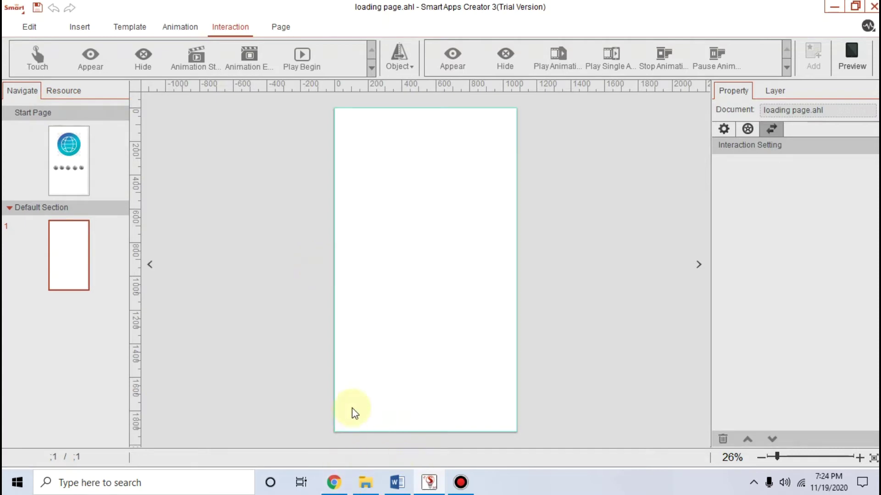
- Switch to Chrome and read the main-menu tutorial article through the steps on linking the Mulai and Info buttons with Switch Page
left_click(334, 483)
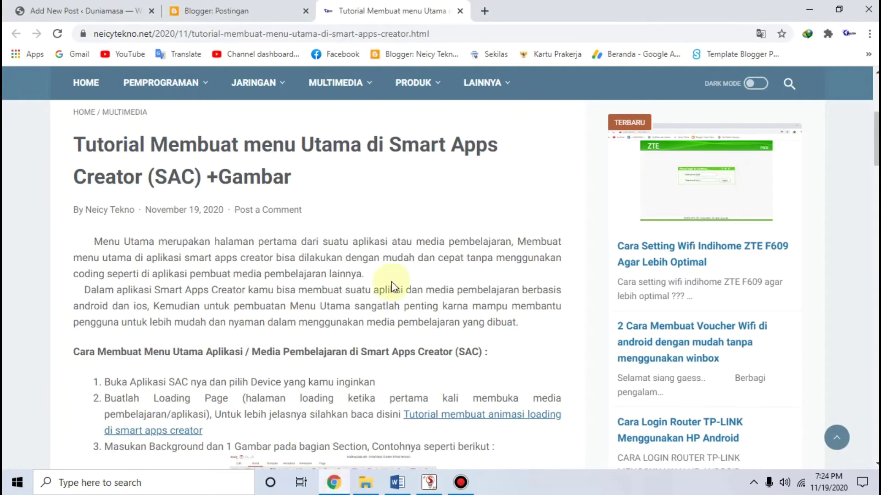
scroll(321, 275, "down", 5)
scroll(392, 283, "down", 13)
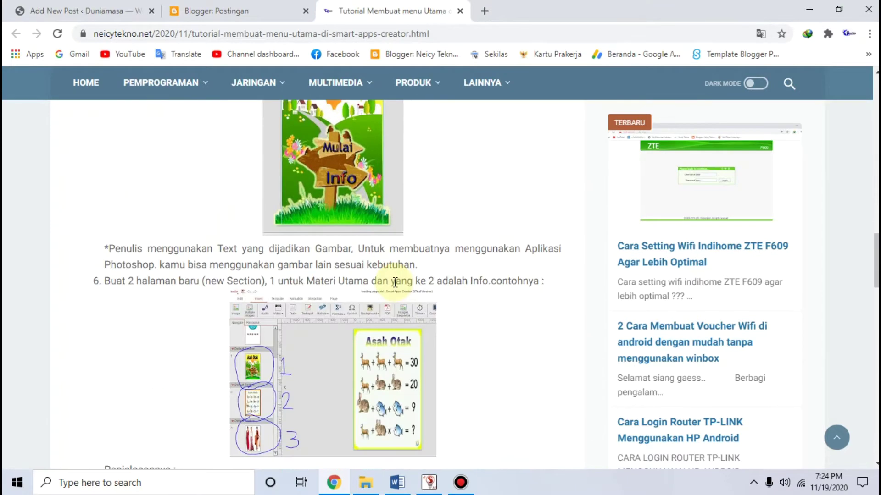
scroll(393, 281, "down", 7)
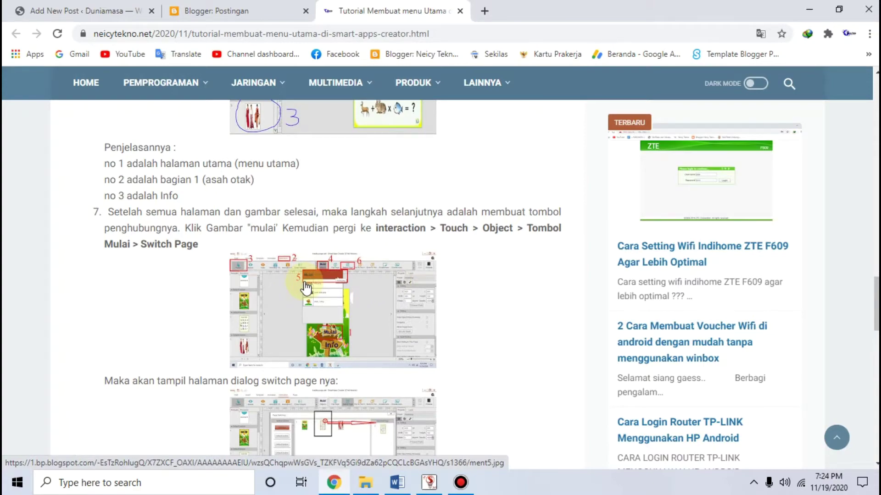
scroll(287, 282, "down", 5)
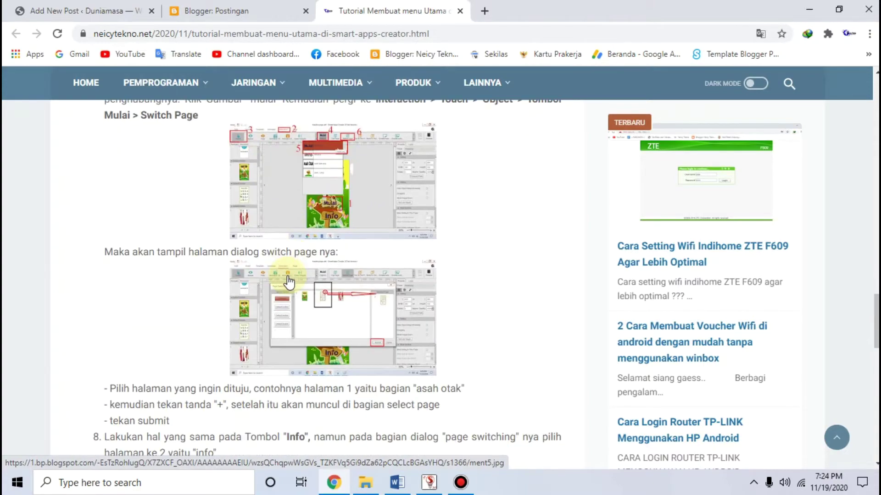
scroll(286, 281, "down", 5)
scroll(321, 275, "up", 8)
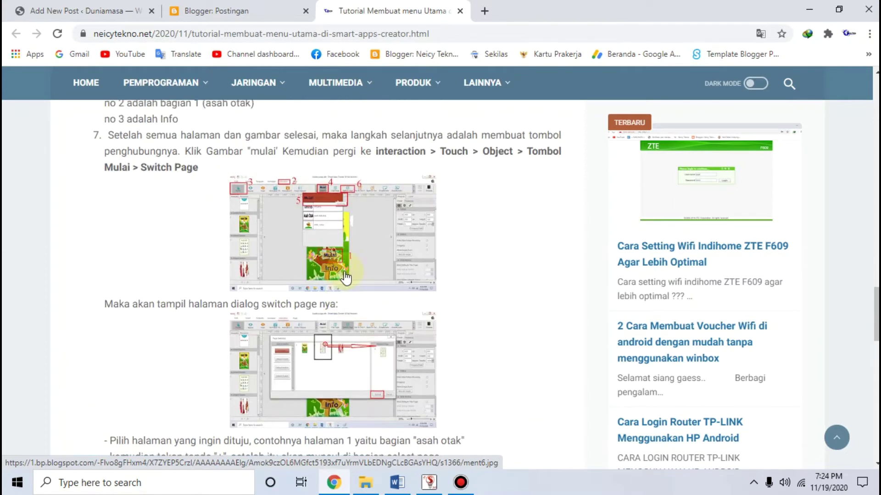
scroll(344, 287, "up", 3)
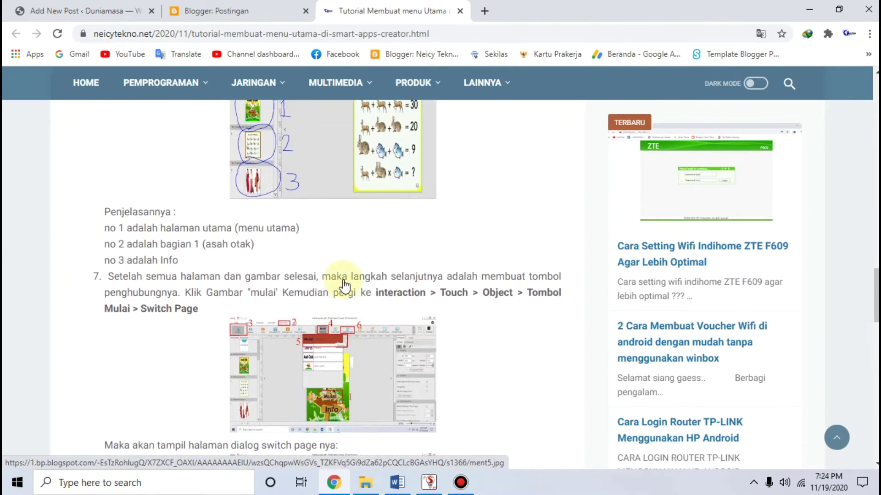
- Return to SmartApps Creator, view the start page, and bring up the blank page 1 of the Default Section
left_click(427, 490)
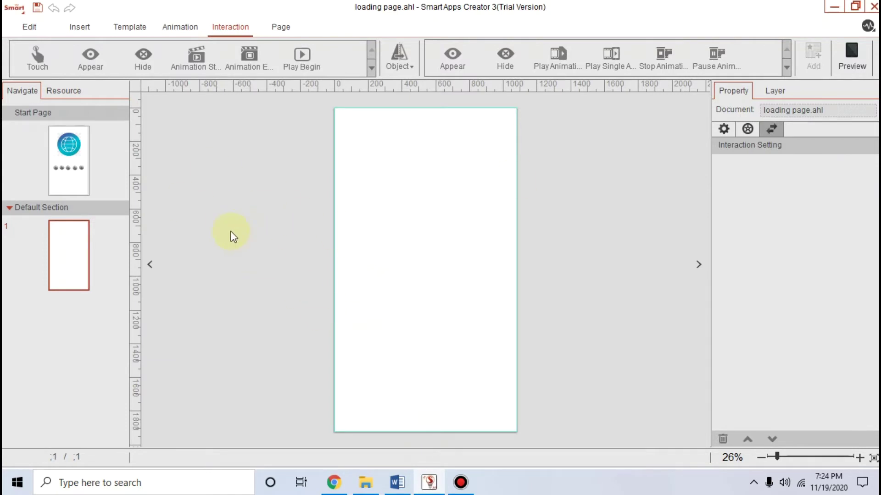
left_click(69, 160)
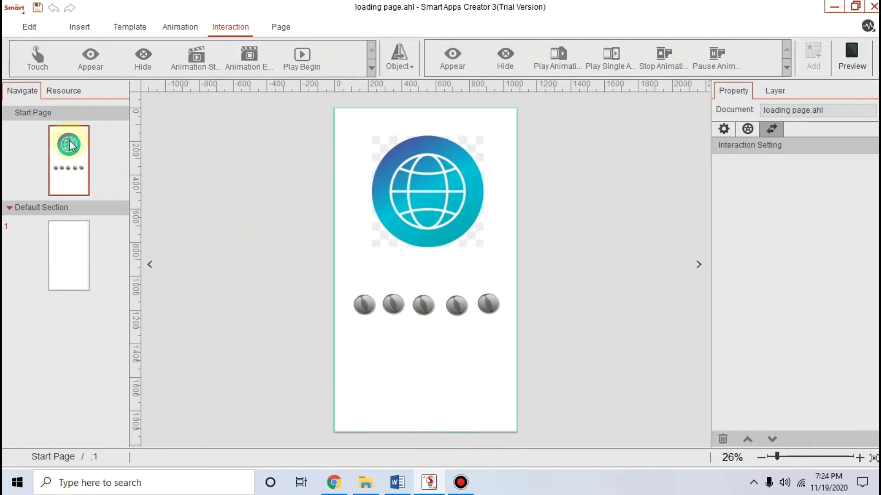
left_click(72, 249)
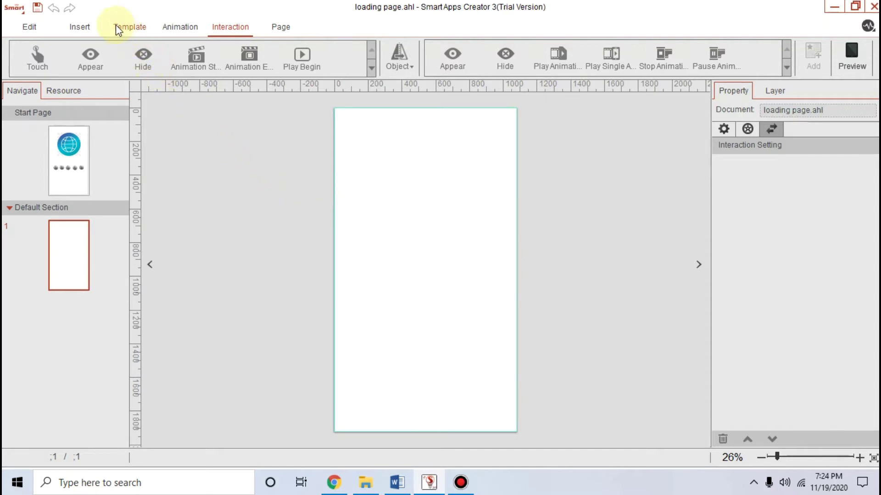
- Start adding an image background to page 1 and look through the images folder and its apps subfolder for a suitable picture
left_click(82, 28)
left_click(385, 68)
left_click(391, 84)
scroll(422, 172, "down", 10)
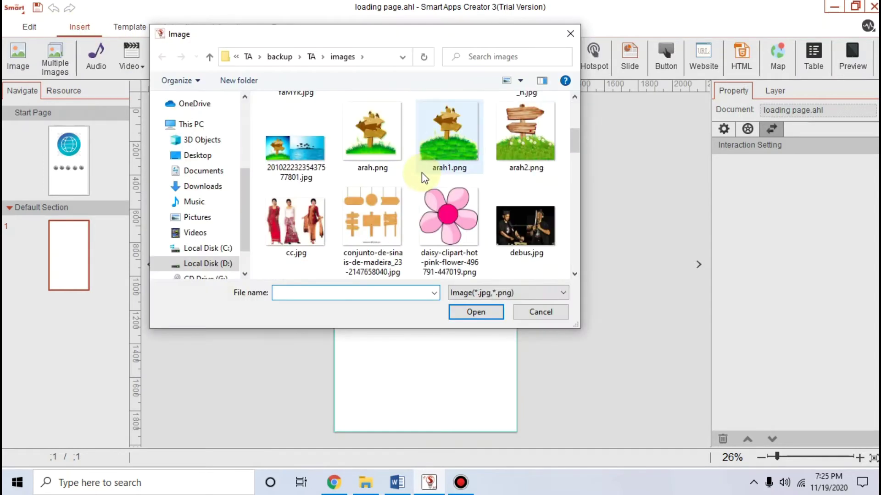
scroll(422, 172, "up", 6)
scroll(422, 172, "up", 5)
scroll(422, 171, "down", 10)
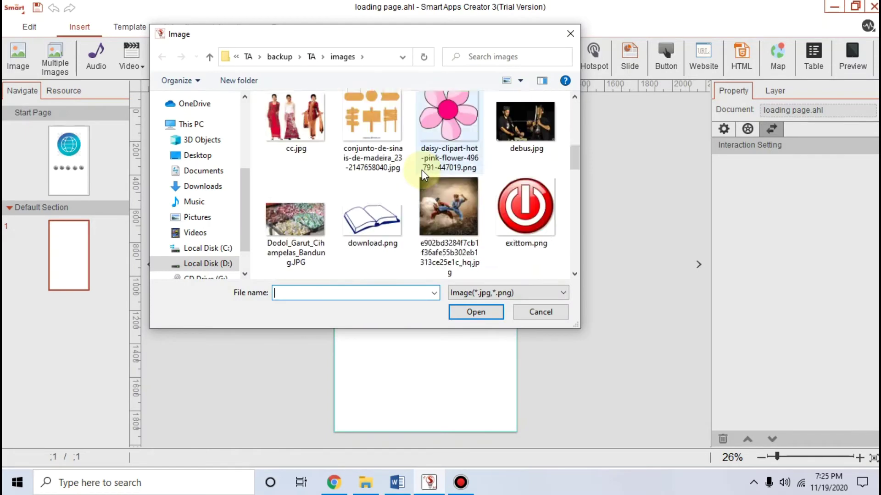
scroll(422, 170, "up", 7)
scroll(422, 169, "up", 4)
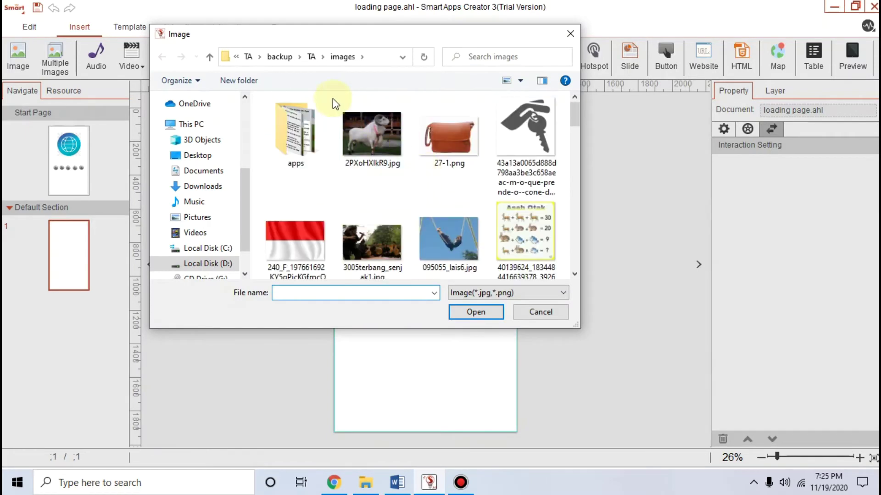
double_click(295, 126)
scroll(377, 192, "down", 2)
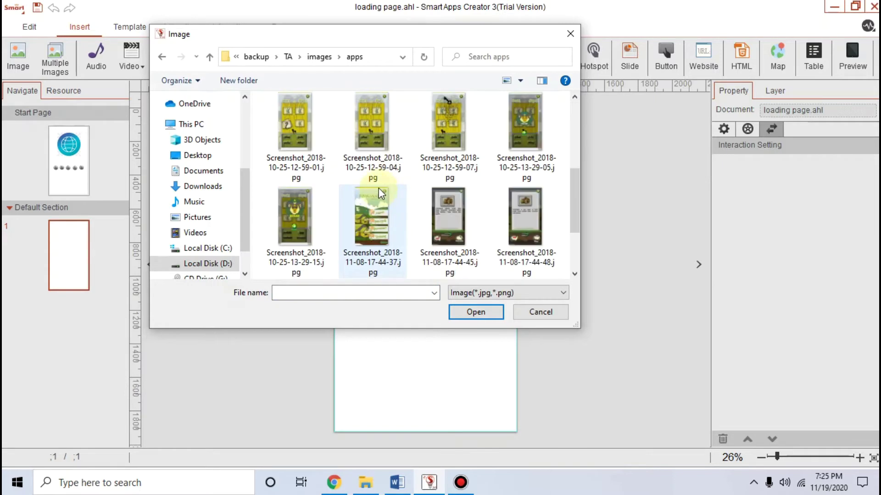
scroll(379, 188, "up", 2)
left_click(319, 57)
scroll(383, 169, "down", 15)
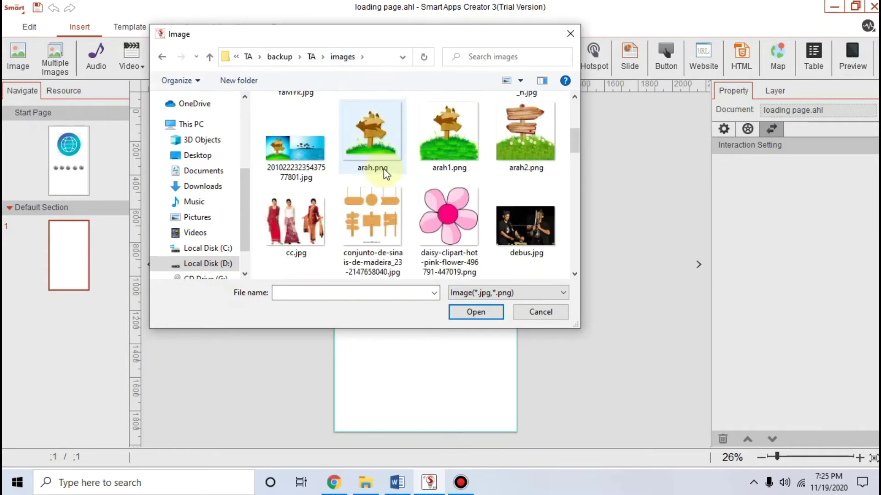
scroll(383, 168, "up", 15)
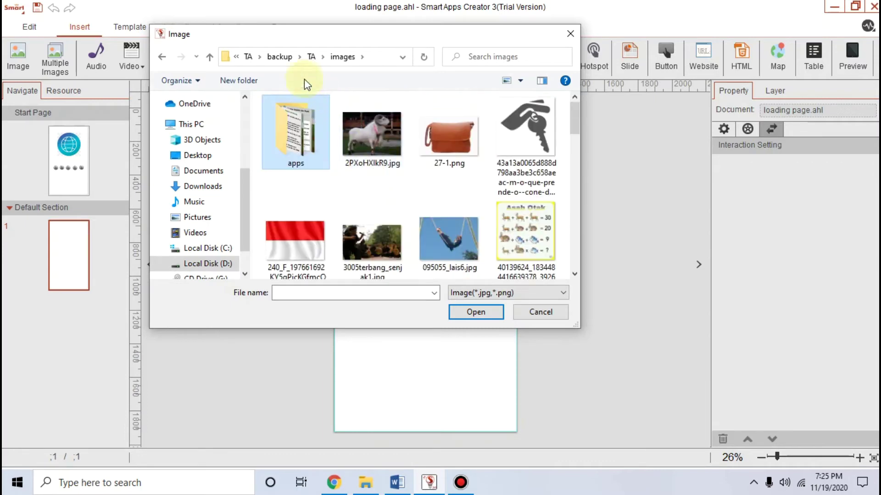
- Set background menu.png from the desain folder in TA as the background of page 1
left_click(315, 56)
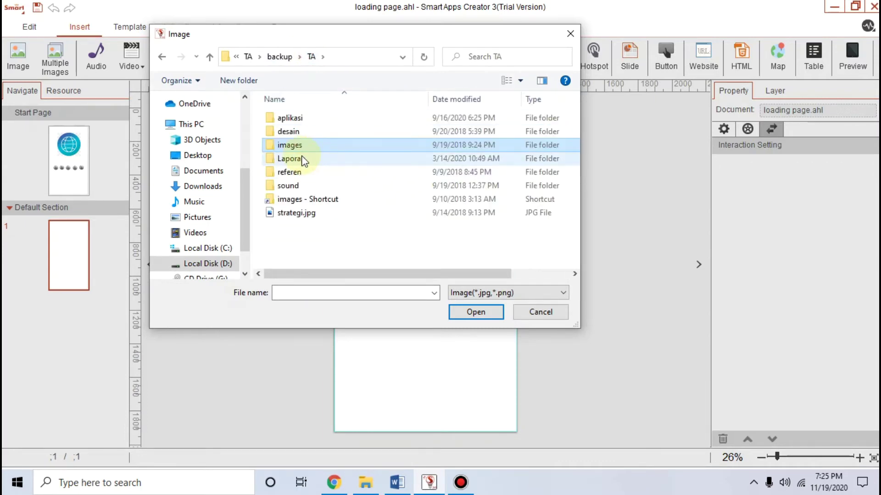
double_click(295, 131)
scroll(372, 155, "down", 3)
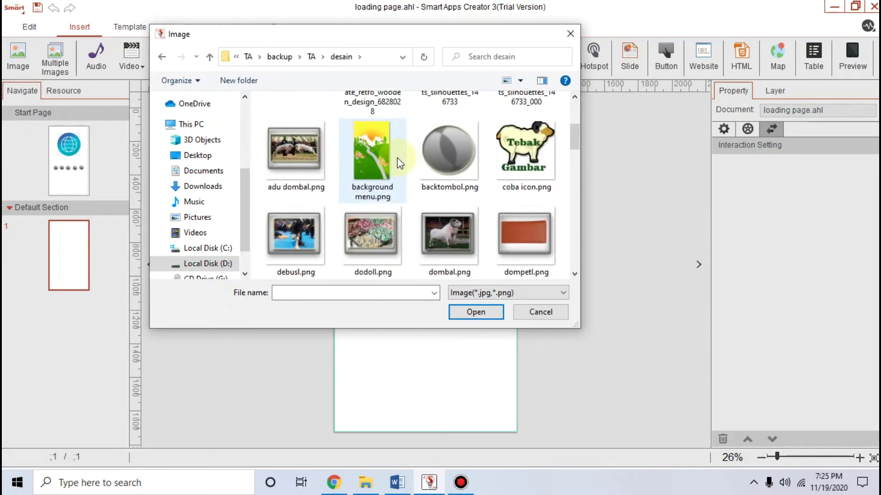
left_click(367, 155)
left_click(475, 313)
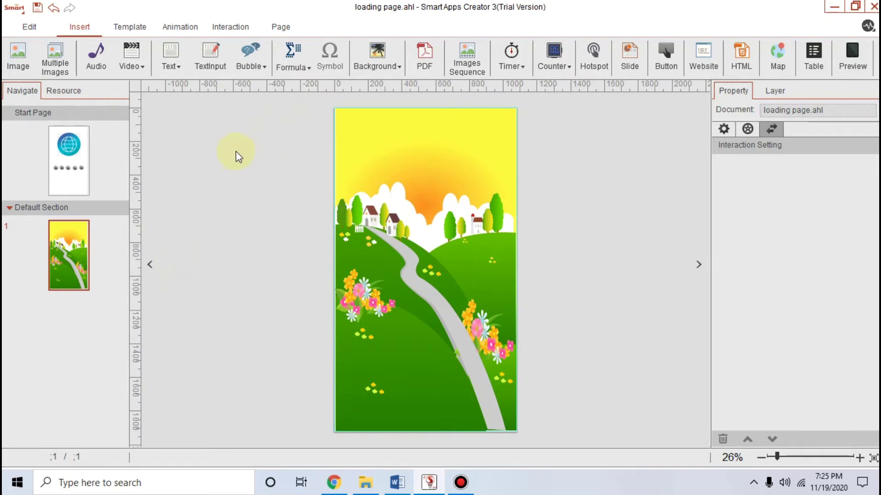
- Insert the signpost image arah.png from the TA images folder onto page 1
left_click(26, 62)
scroll(372, 192, "down", 5)
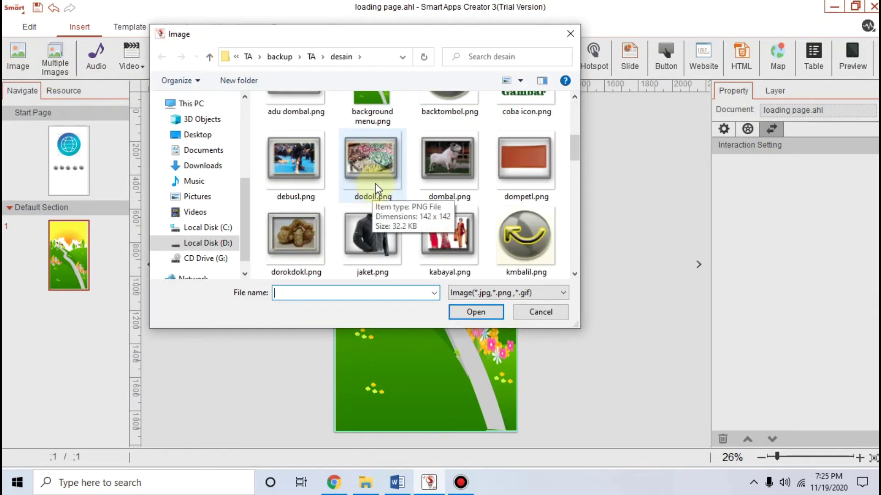
scroll(375, 188, "up", 5)
left_click(313, 57)
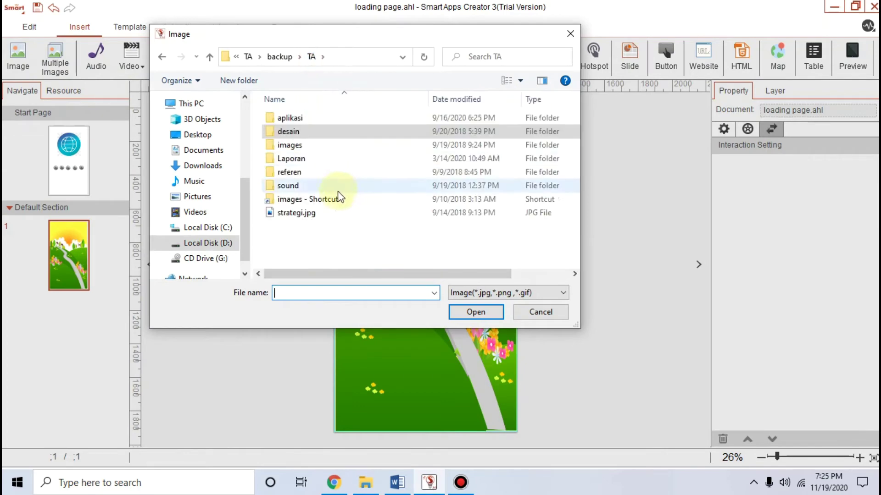
double_click(289, 145)
scroll(406, 187, "down", 2)
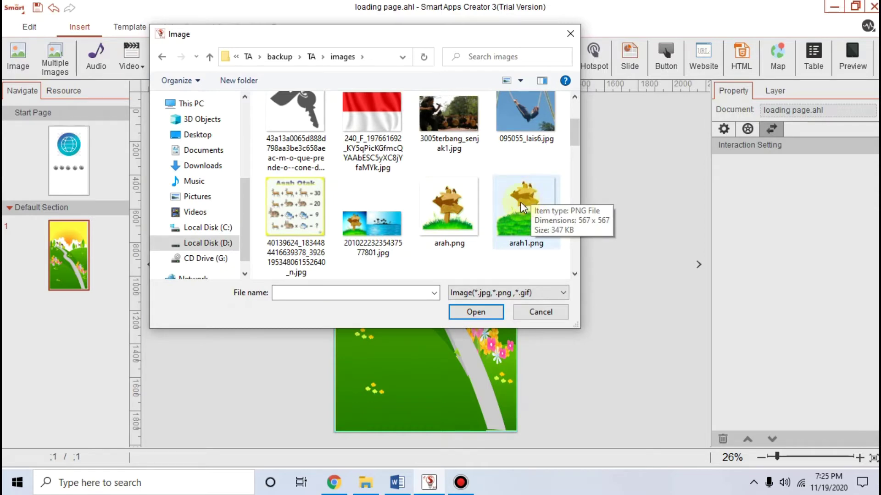
scroll(520, 202, "down", 2)
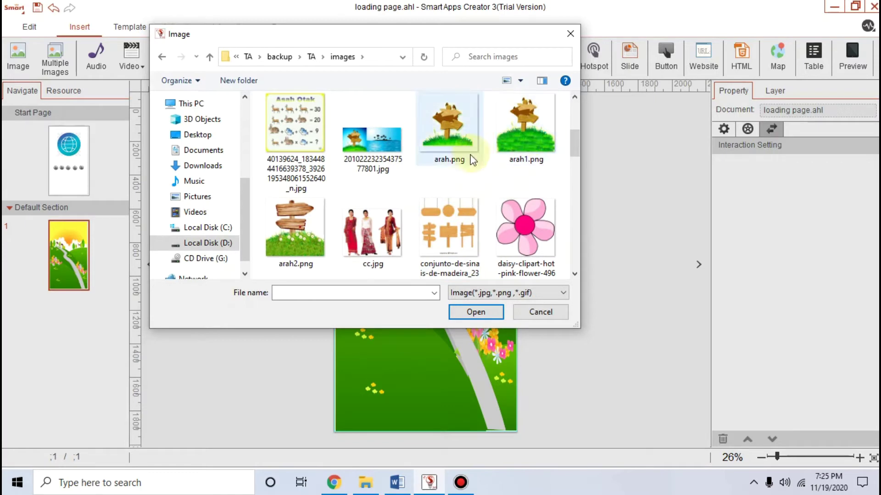
left_click(527, 132)
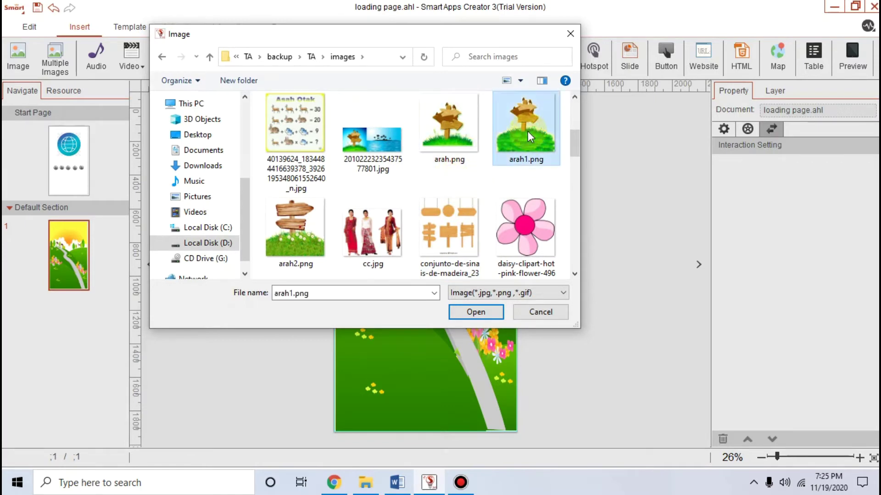
left_click(445, 128)
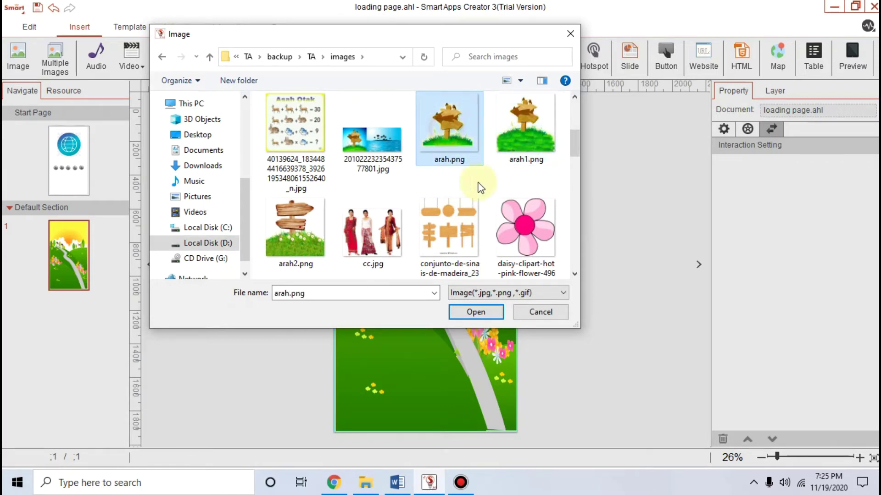
left_click(474, 311)
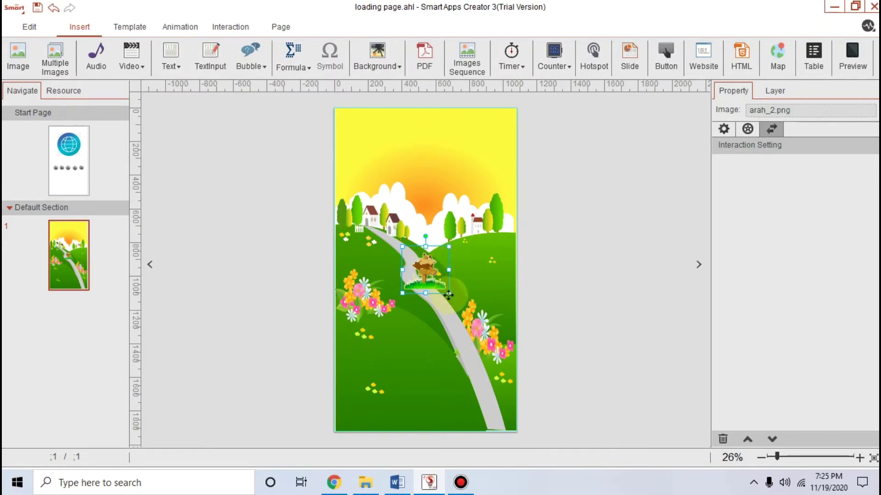
- Enlarge the signpost image and position it so its grass spans the full width along the page's lower edge
left_click_drag(450, 292, 565, 407)
left_click_drag(493, 322, 439, 320)
left_click_drag(349, 406, 332, 421)
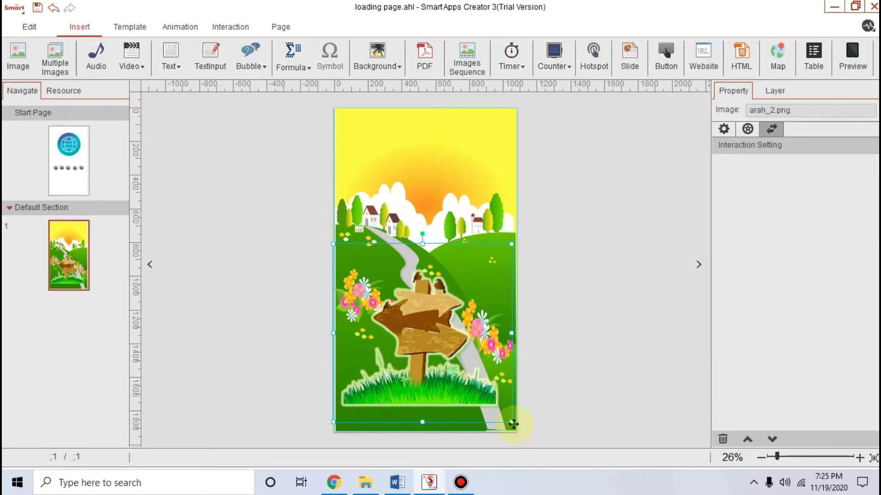
left_click_drag(511, 422, 535, 447)
mouse_move(444, 383)
left_mouse_down()
mouse_move(435, 382)
mouse_move(440, 393)
left_mouse_up()
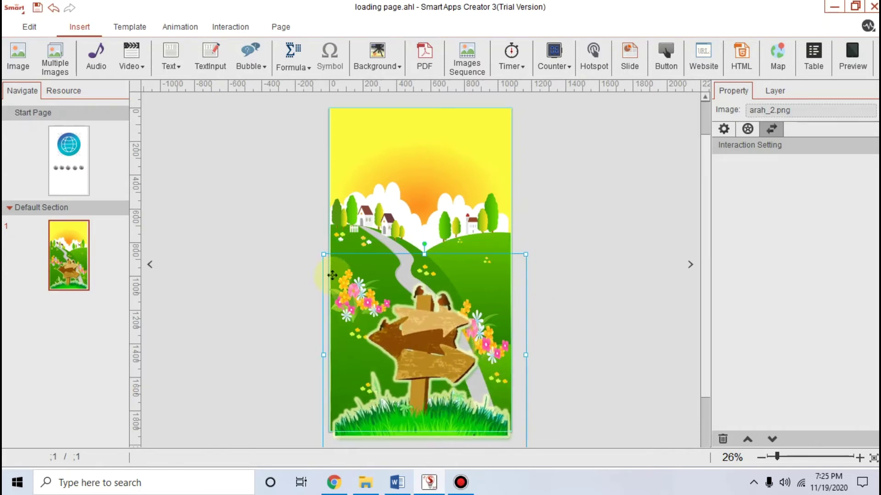
left_click_drag(322, 253, 298, 210)
left_click_drag(420, 291, 431, 301)
left_click(566, 216)
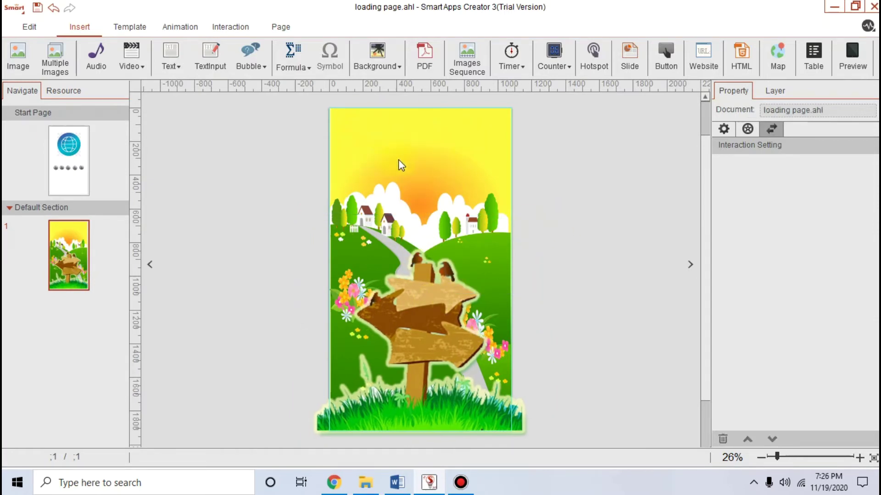
- Insert the title image asah otak.png from the Videos folder onto page 1
left_click(24, 54)
scroll(372, 184, "down", 2)
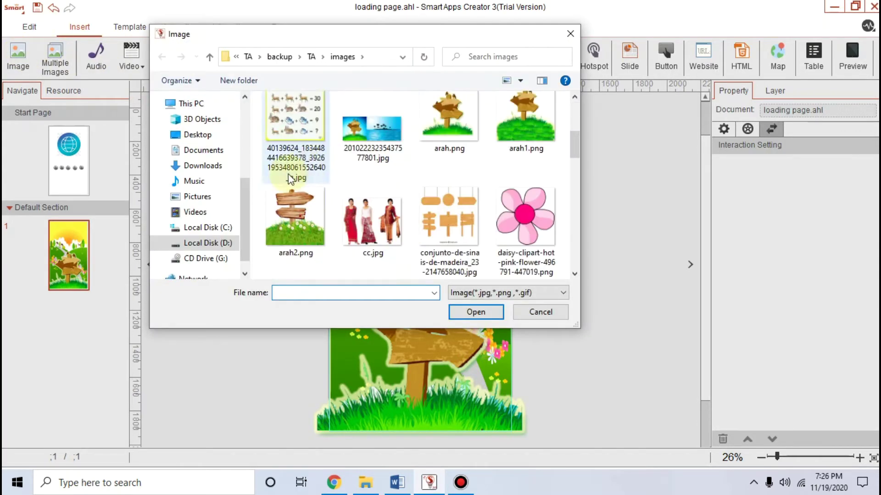
left_click(203, 215)
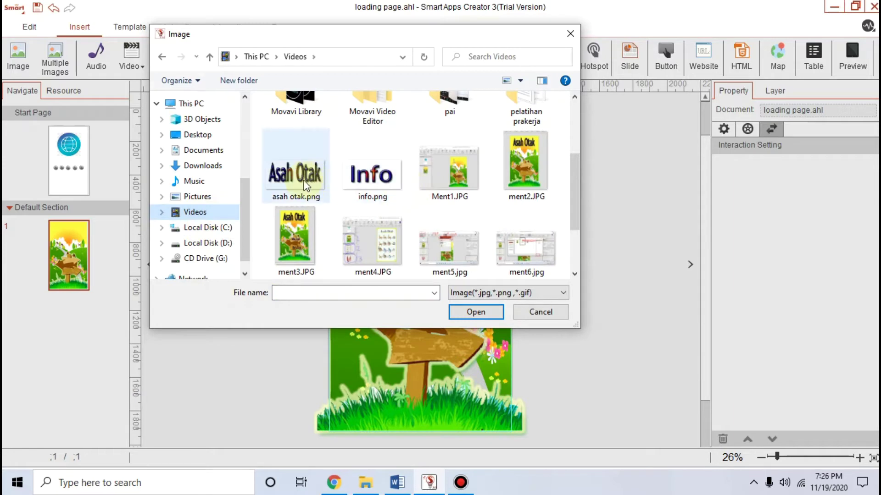
left_click(302, 171)
left_click(474, 311)
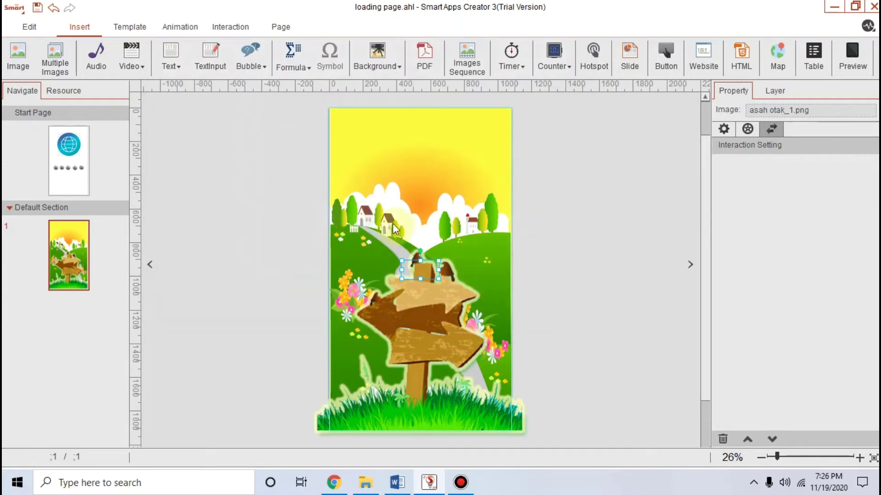
- Enlarge the Asah Otak title image and center it in the yellow sky near the page's upper edge
left_click_drag(420, 269, 507, 199)
left_click_drag(465, 172, 443, 159)
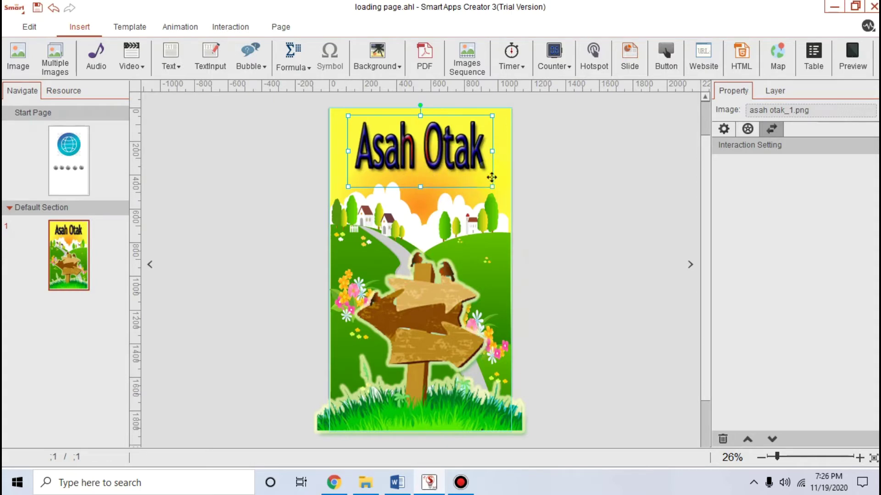
left_click(550, 188)
left_click(436, 154)
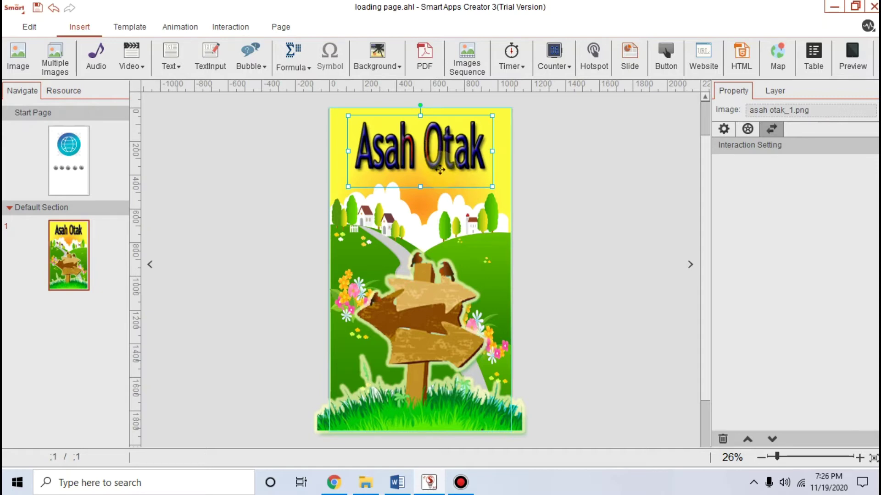
left_click(568, 189)
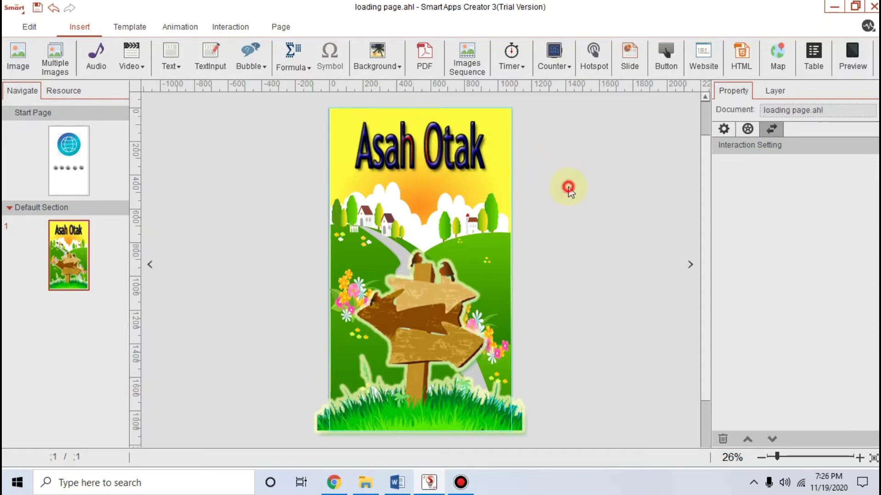
left_click(433, 151)
left_click(556, 275)
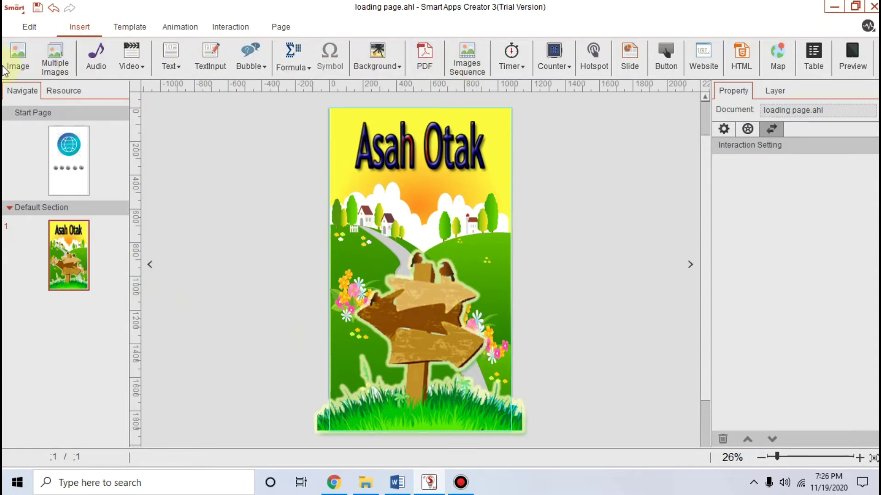
- Insert the image mulai.png from the Videos folder onto page 1
left_click(22, 65)
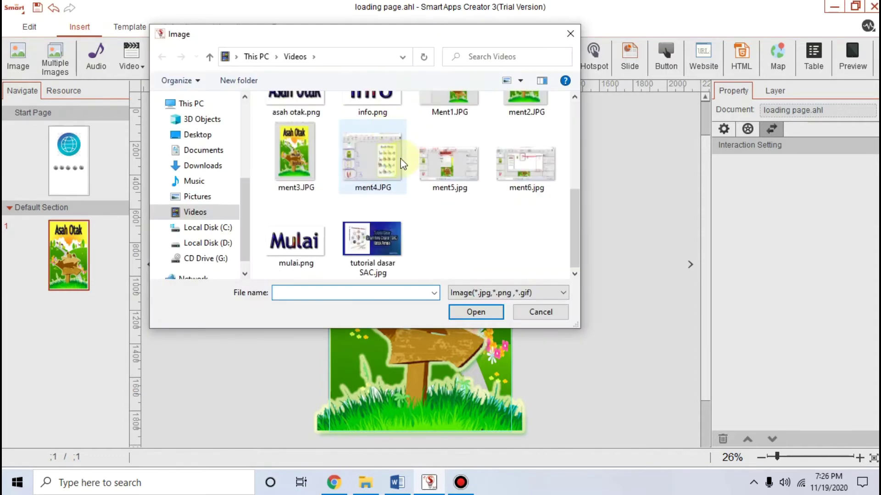
scroll(366, 143, "down", 1)
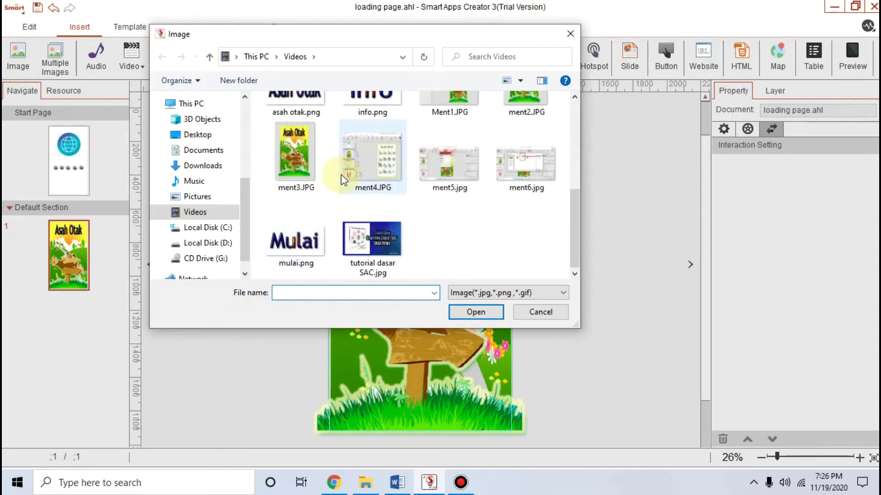
left_click(294, 236)
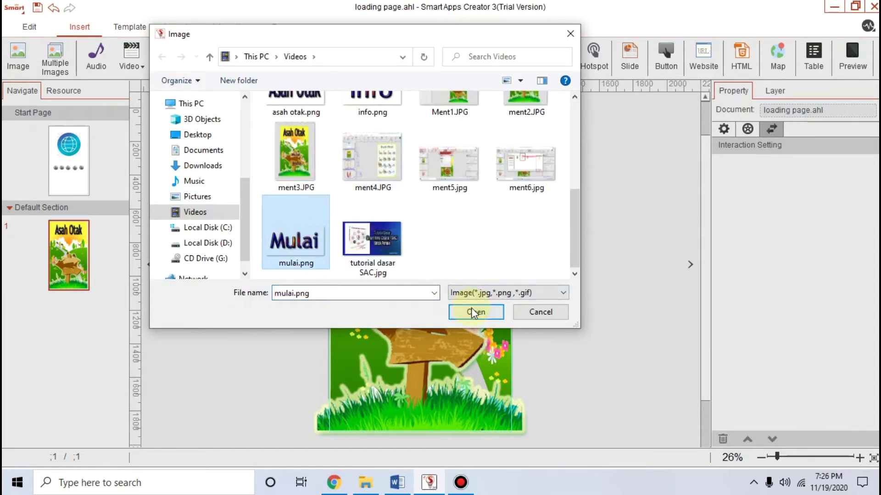
left_click(474, 312)
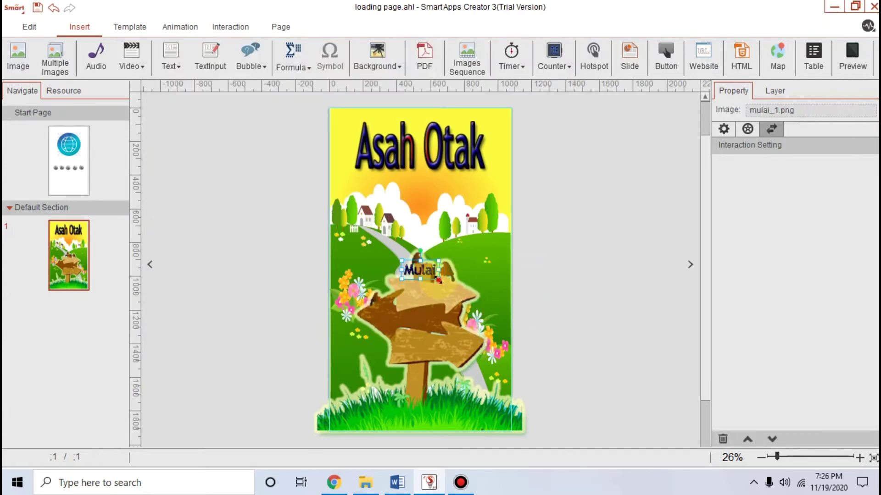
- Enlarge the Mulai image and fit it onto the uppermost board of the signpost
left_click_drag(439, 279, 509, 314)
left_click_drag(469, 293, 450, 297)
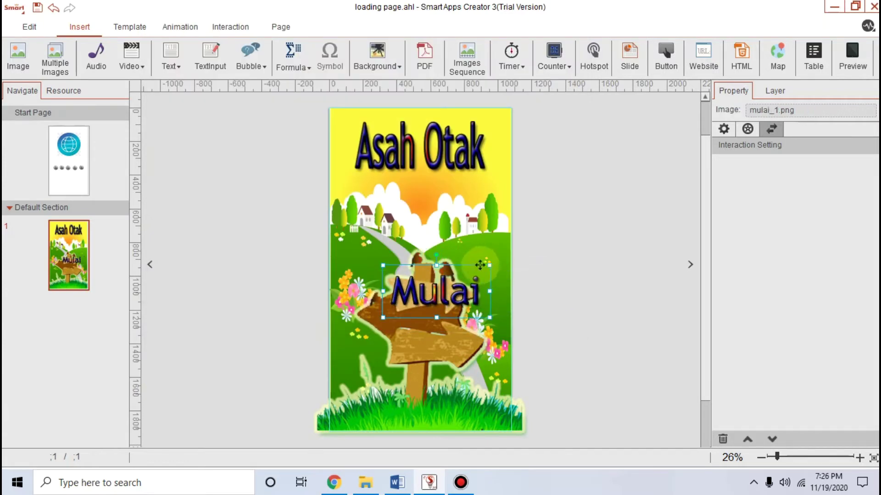
left_click_drag(490, 265, 444, 284)
left_click(529, 239)
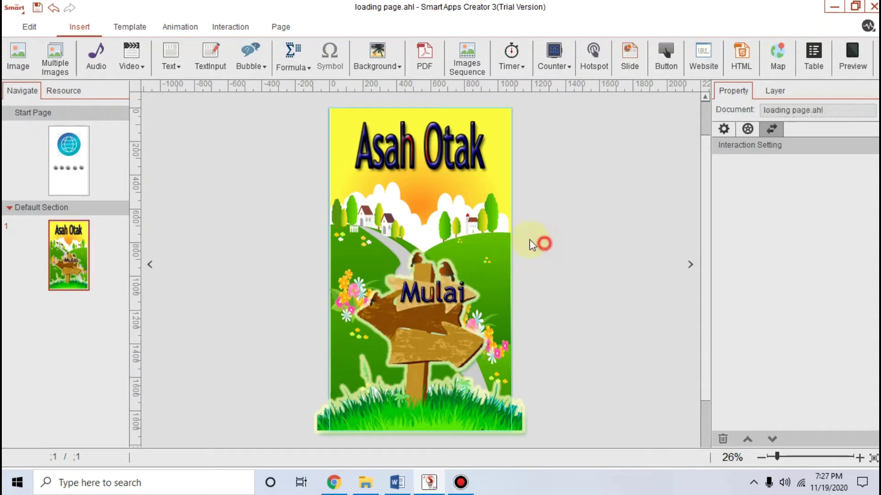
- Insert the image info.png from the Videos folder onto page 1
left_click(27, 55)
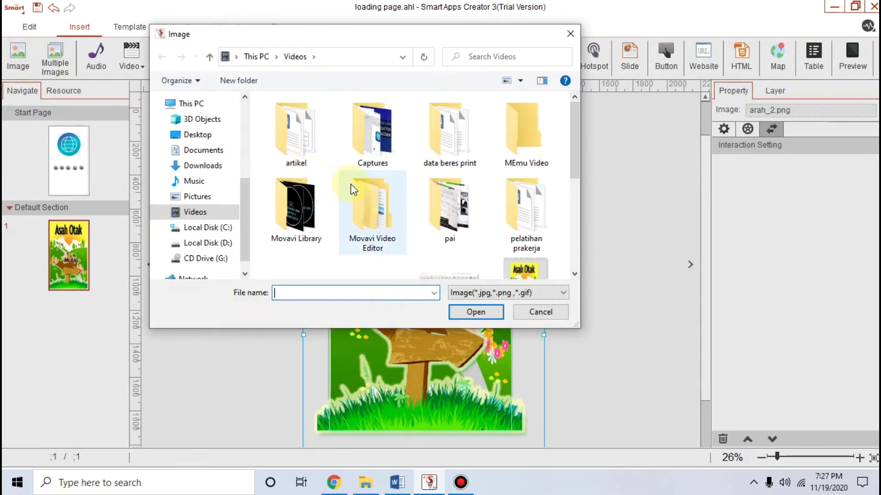
scroll(350, 185, "down", 5)
scroll(325, 137, "up", 1)
left_click(363, 138)
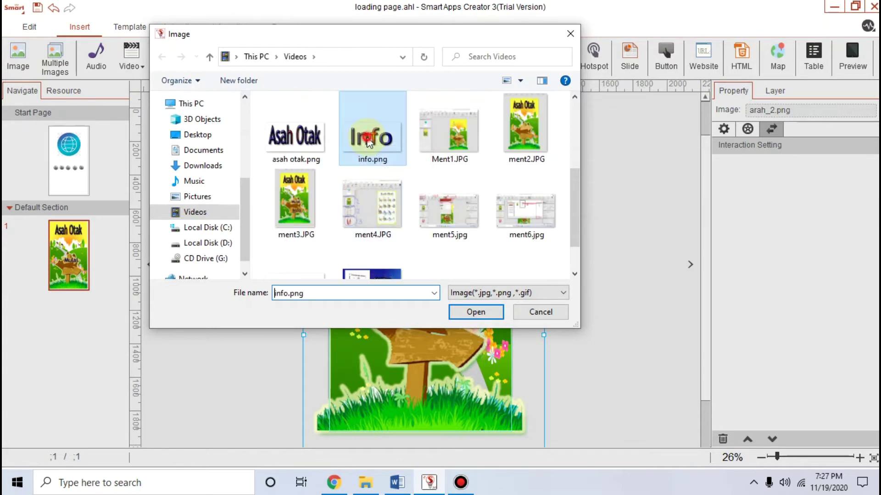
left_click(480, 312)
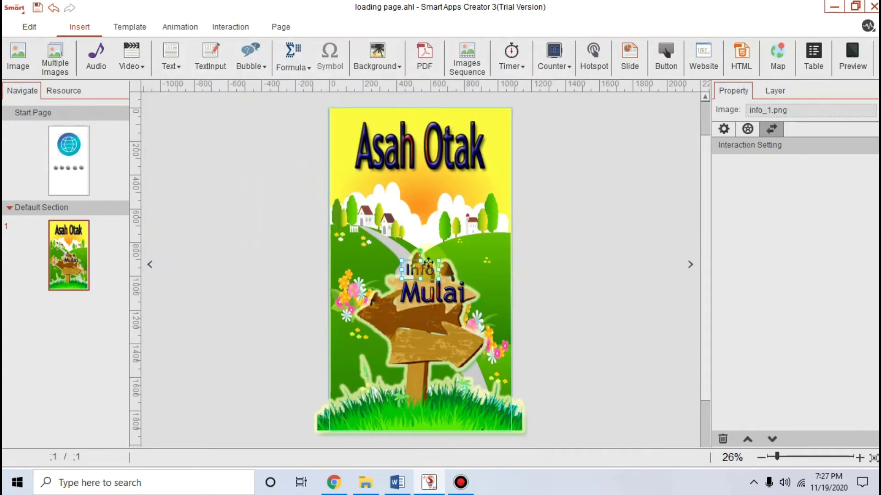
- Enlarge the Info image and place it on the lowest board of the signpost
left_click_drag(421, 270, 442, 345)
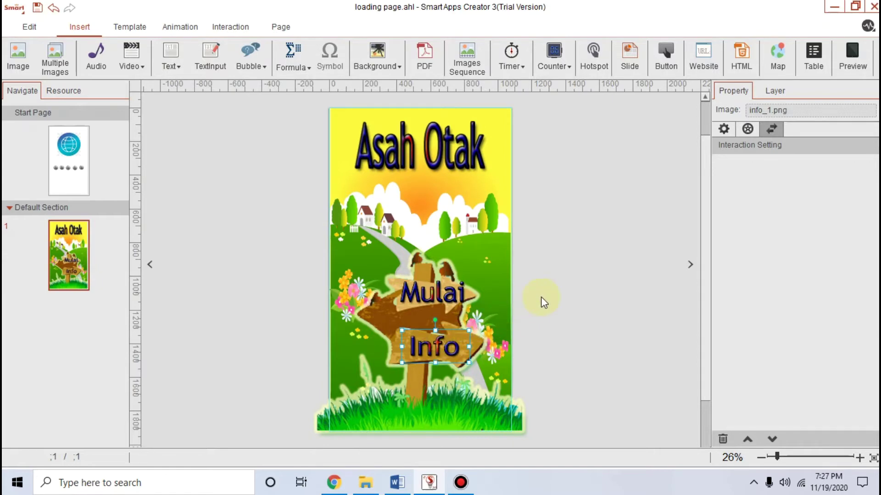
left_click(537, 279)
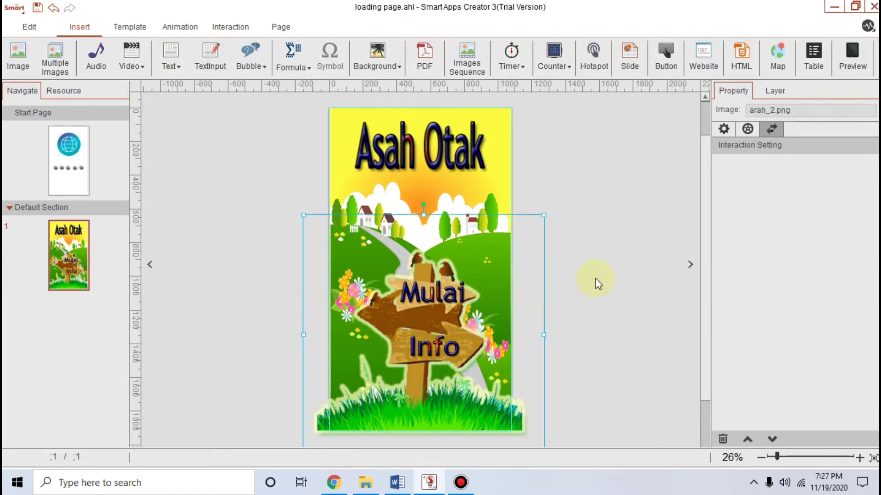
left_click(601, 230)
left_click(428, 290)
- Add a new section after the default section and rename it "halaman asah otak nya"
left_click(75, 261)
right_click(88, 215)
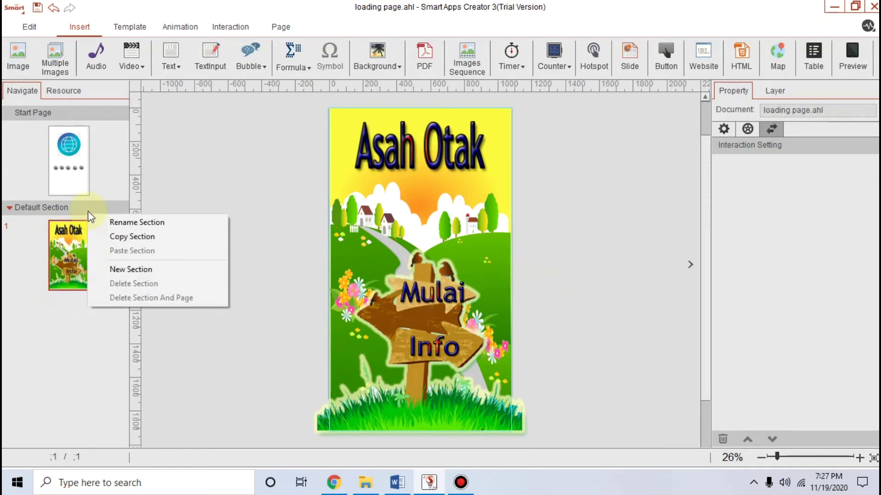
left_click(120, 269)
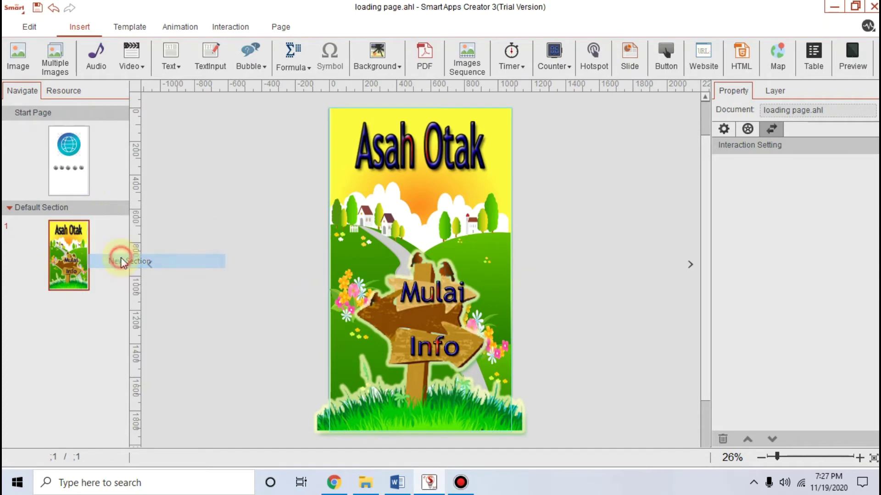
left_click(52, 305)
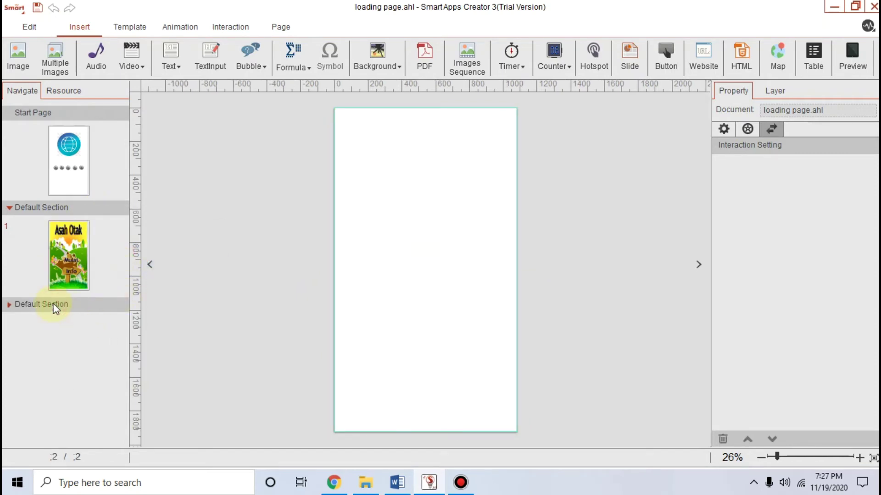
right_click(54, 306)
left_click(91, 308)
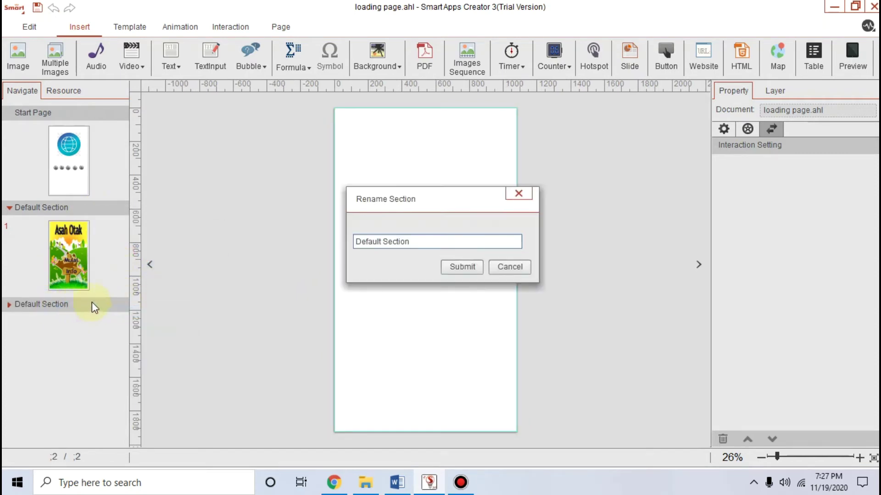
left_click_drag(415, 240, 336, 238)
type("halaman asah otak nya")
left_click(465, 268)
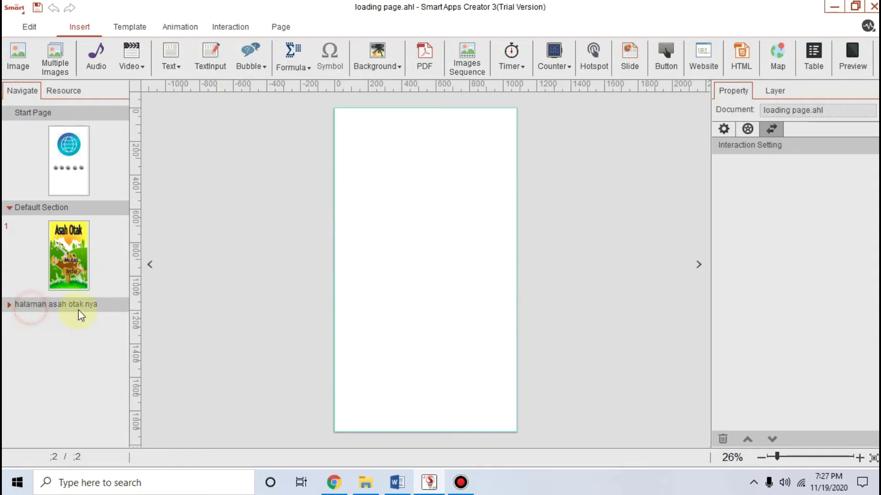
- Expand the "halaman asah otak nya" section, add another section after it and rename the new one "informasi"
left_click(9, 304)
right_click(99, 305)
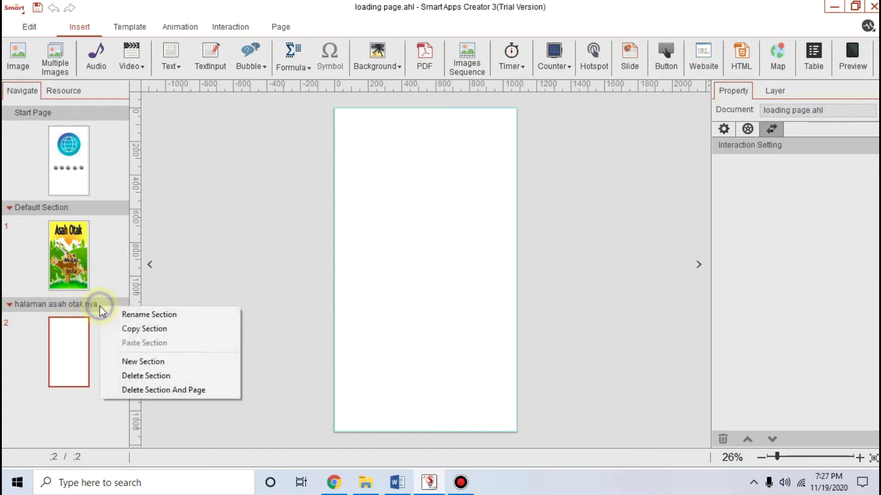
left_click(163, 362)
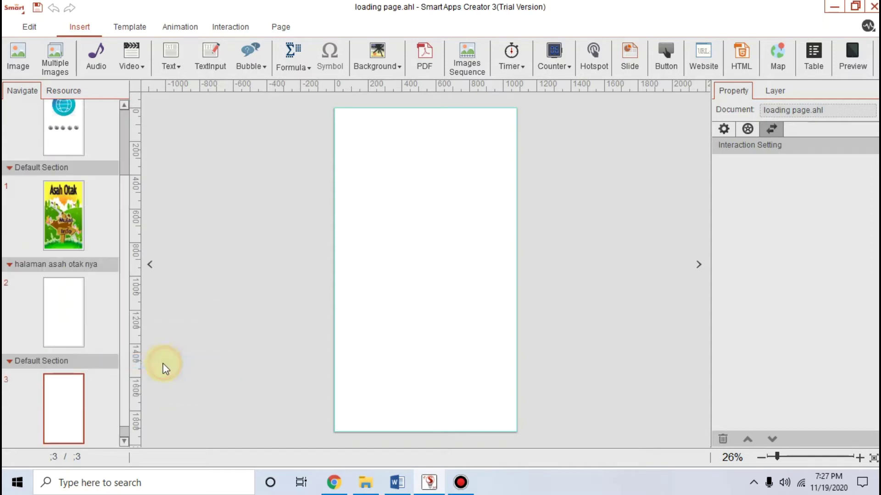
right_click(59, 360)
left_click(93, 368)
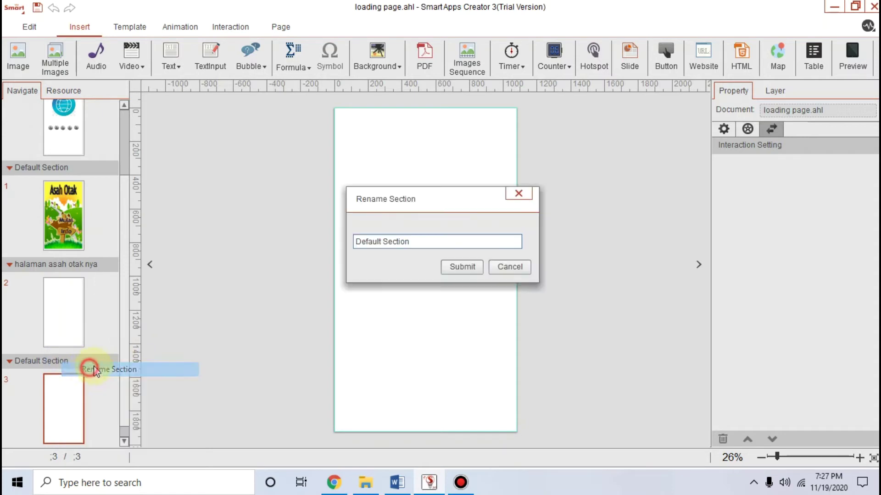
triple_click(417, 242)
type("in")
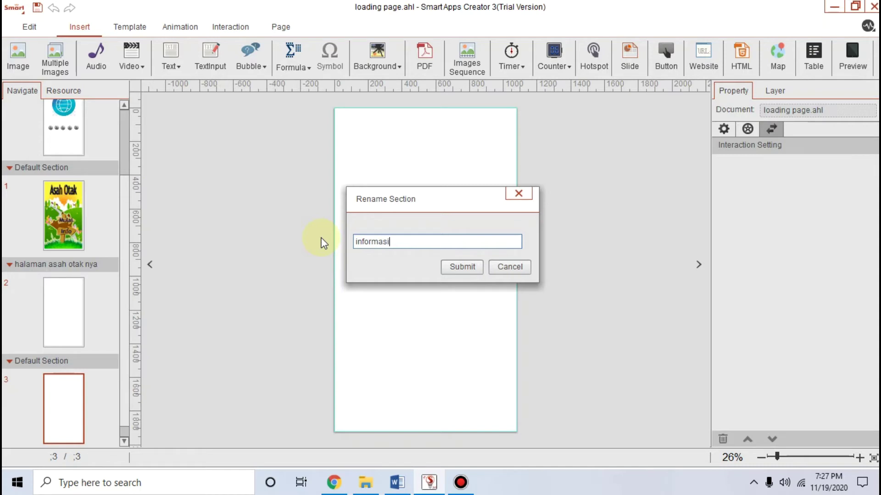
left_click(464, 267)
- Start choosing a background image for page 2 and browse to D:\kuliah\semester 8\TA\backup\TA\images
left_click(64, 312)
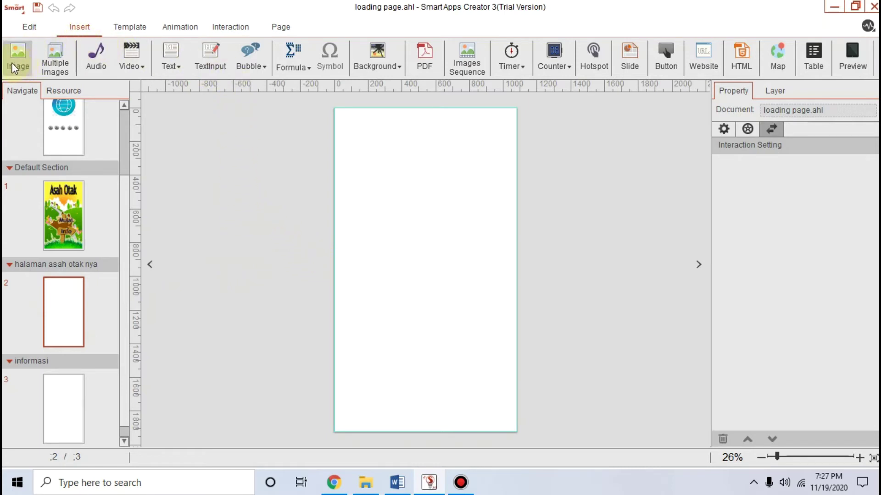
left_click(383, 66)
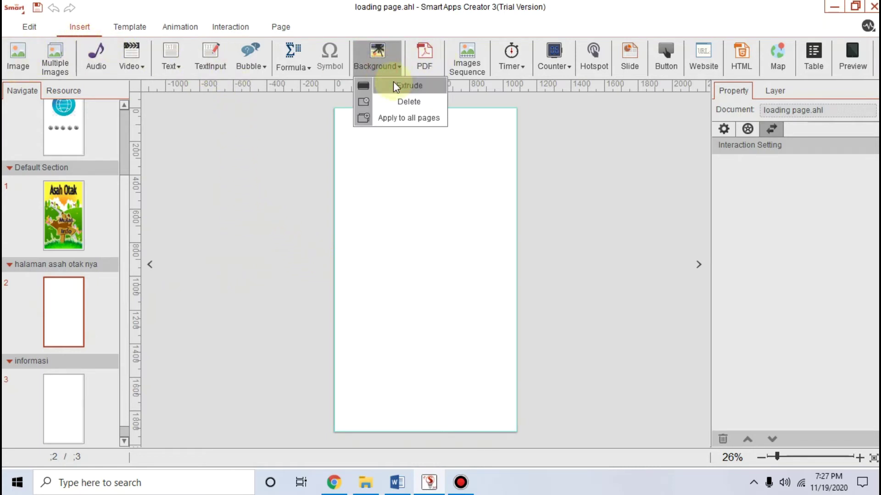
left_click(395, 87)
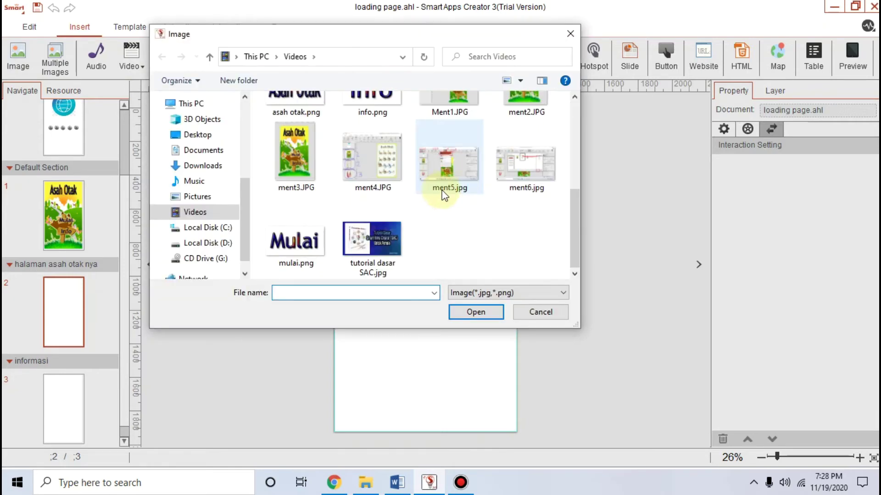
scroll(482, 191, "up", 5)
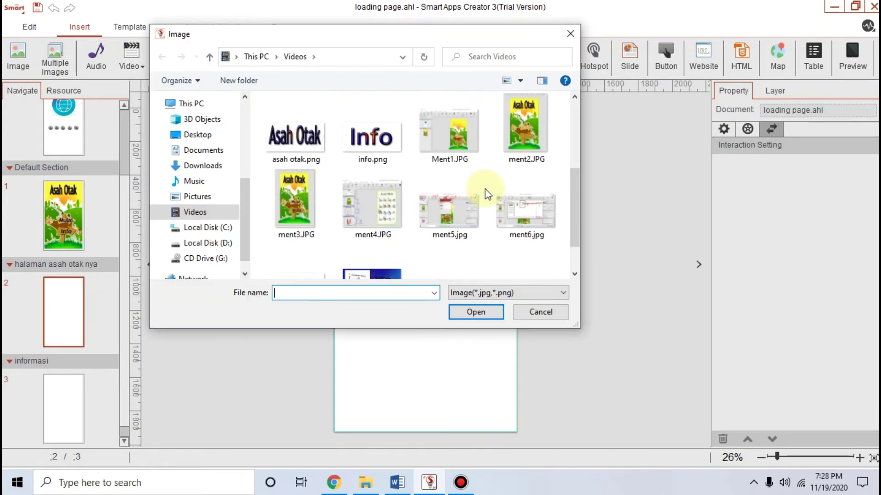
left_click(212, 245)
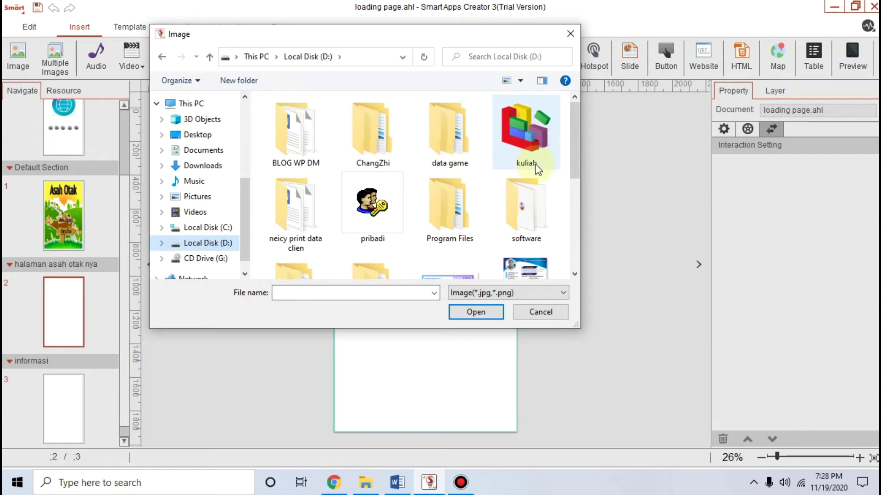
double_click(508, 158)
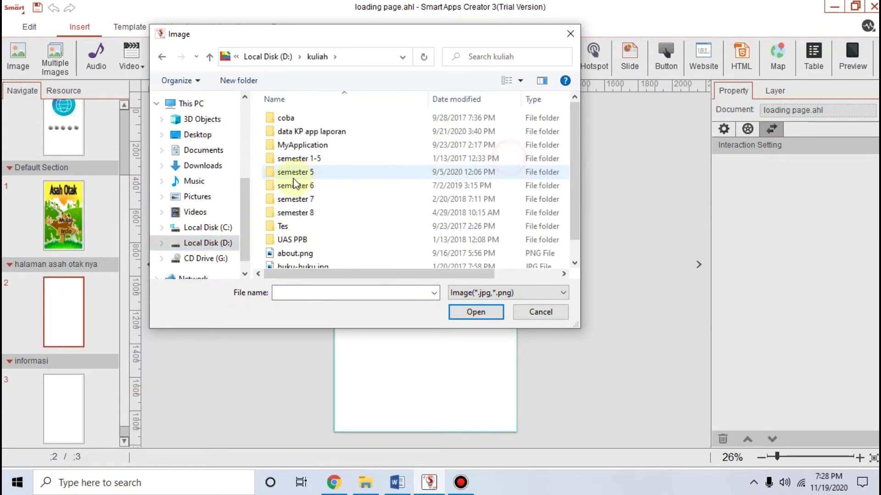
double_click(293, 212)
double_click(283, 160)
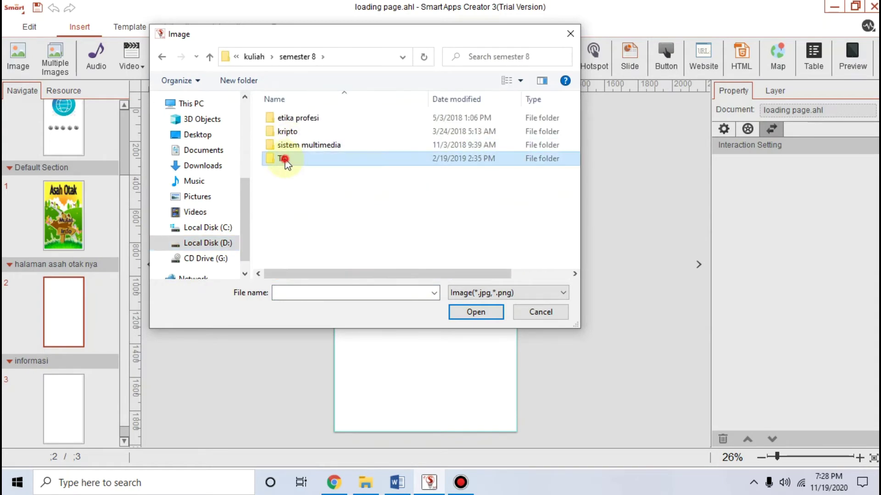
left_click(286, 122)
double_click(287, 122)
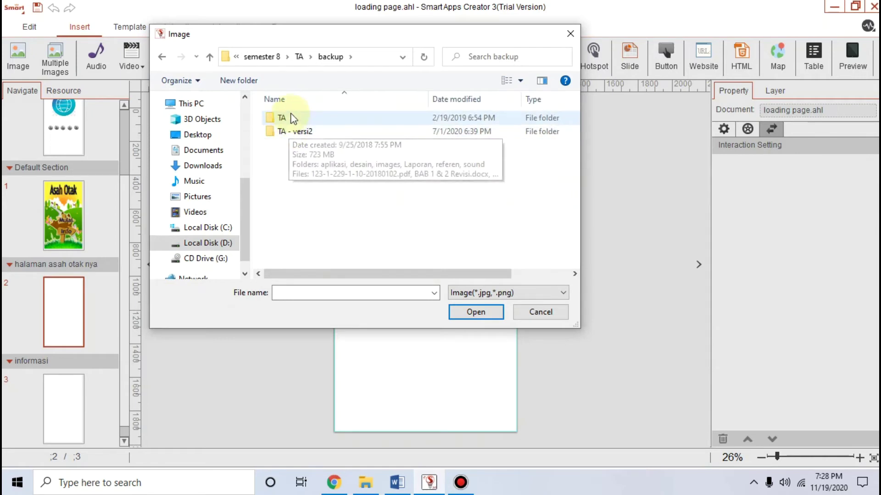
double_click(287, 118)
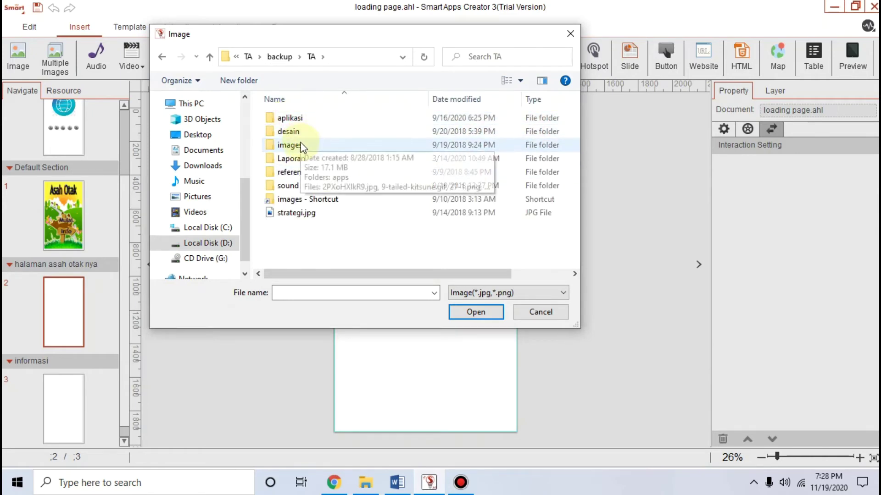
double_click(294, 145)
- Set the Asah Otak puzzle image with deer, rabbits and fish as the background of page 2
scroll(434, 178, "down", 1)
scroll(433, 178, "down", 2)
left_click(531, 150)
left_click(486, 311)
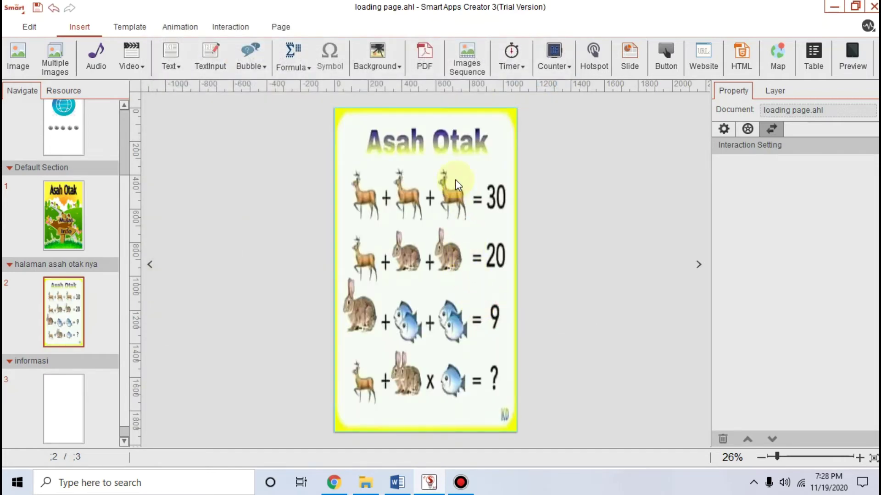
- Set cc.jpg as the background image of page 3 in the informasi section
left_click(75, 413)
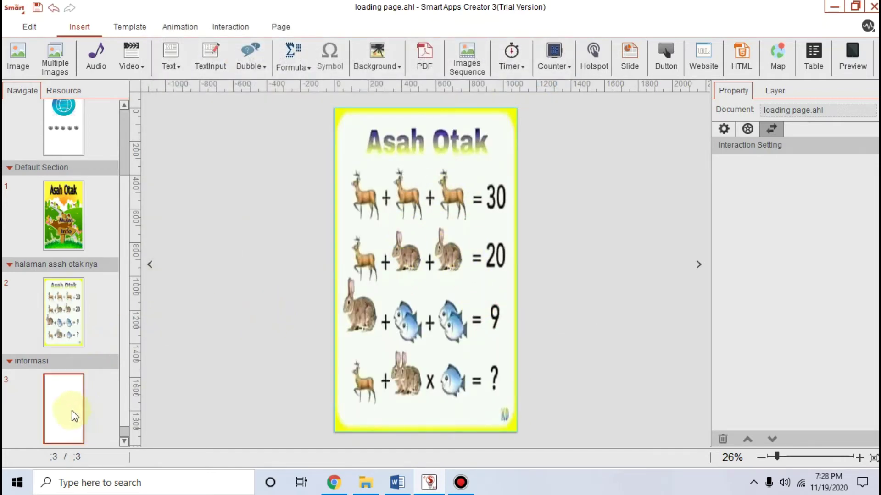
left_click(379, 64)
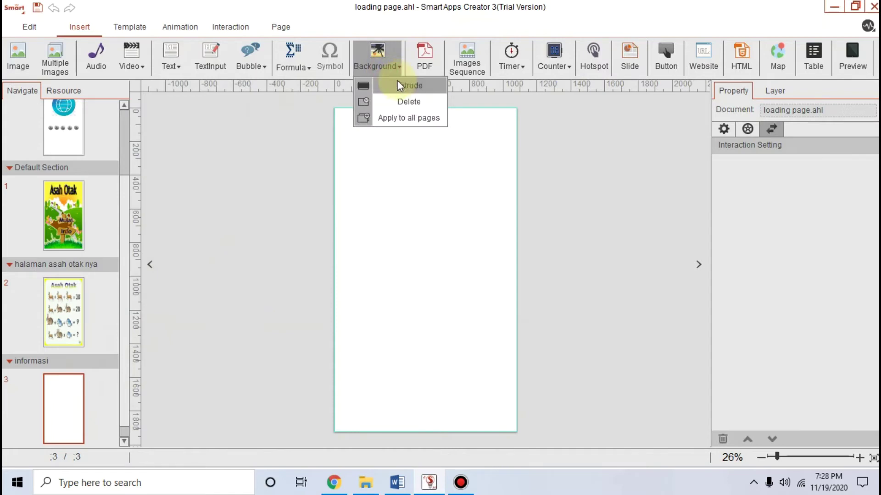
left_click(398, 86)
scroll(396, 204, "down", 3)
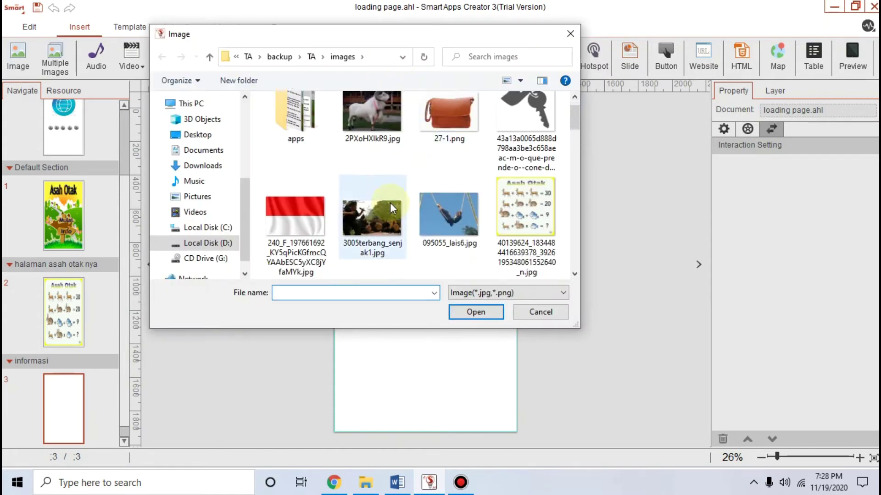
scroll(374, 192, "down", 3)
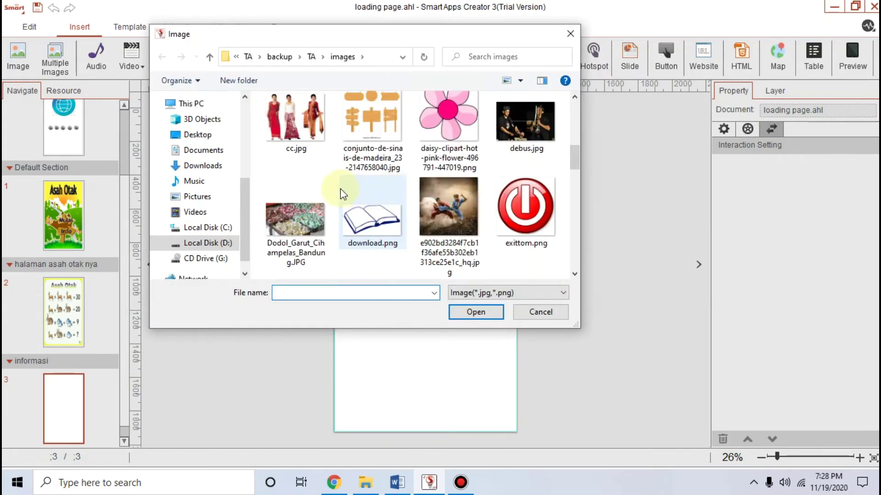
left_click(298, 117)
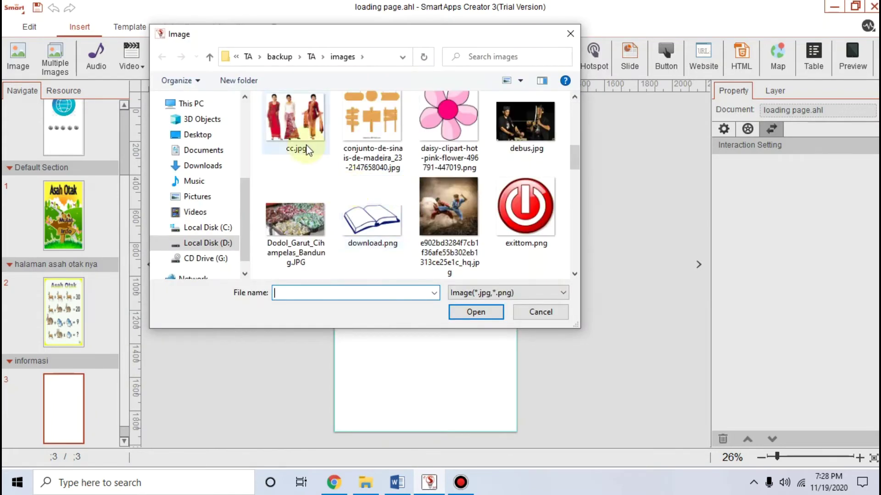
left_click(474, 316)
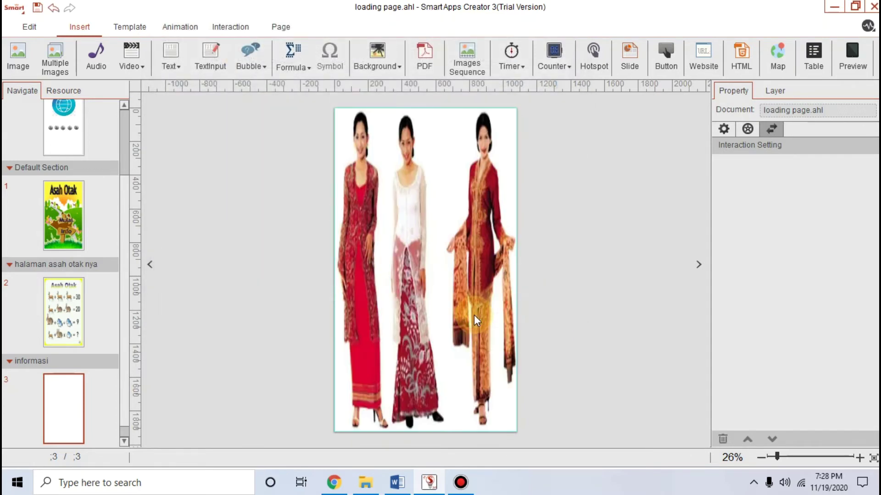
- Review the puzzle and information pages against the main menu page, ending on page 1
left_click(64, 314)
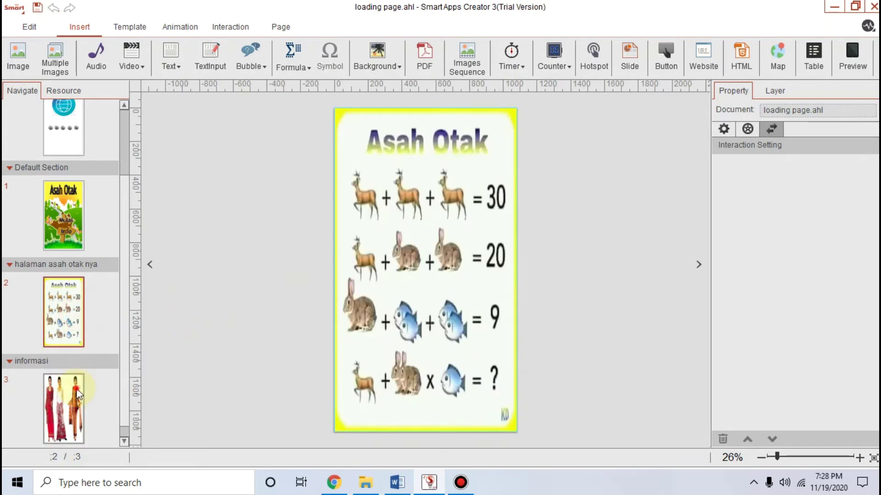
left_click(67, 390)
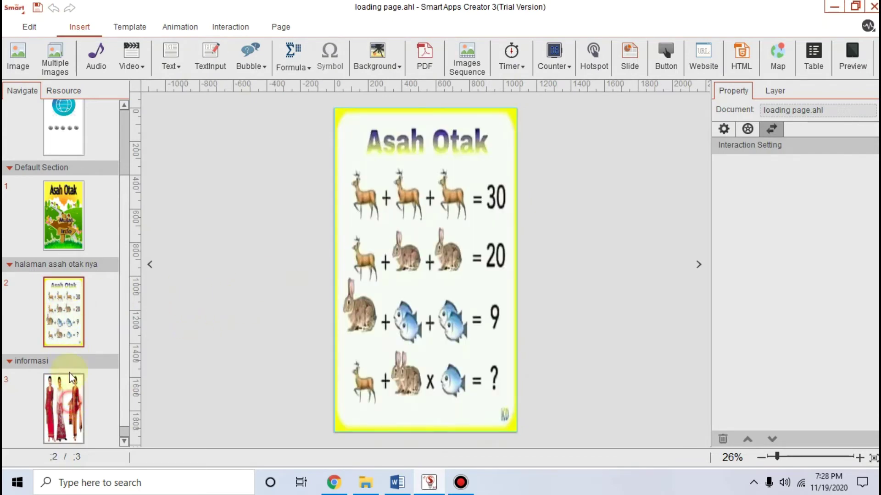
left_click(70, 222)
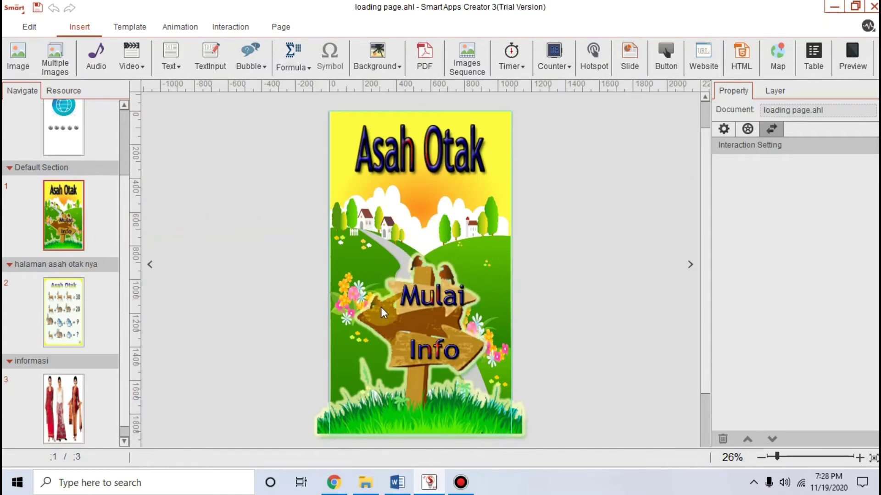
left_click(64, 316)
left_click(73, 405)
left_click(60, 315)
left_click(64, 393)
left_click(68, 214)
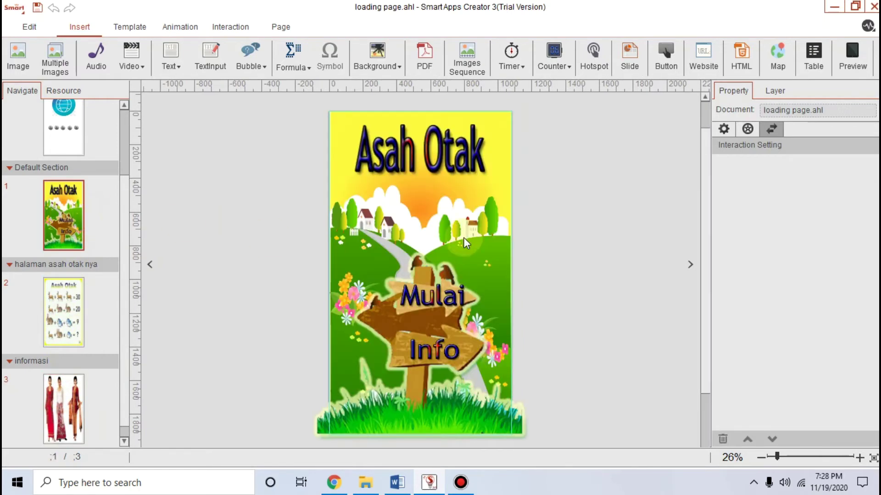
- Start a Touch interaction for the Mulai image on page 1 with mulai_1.png as its object
left_click(436, 293)
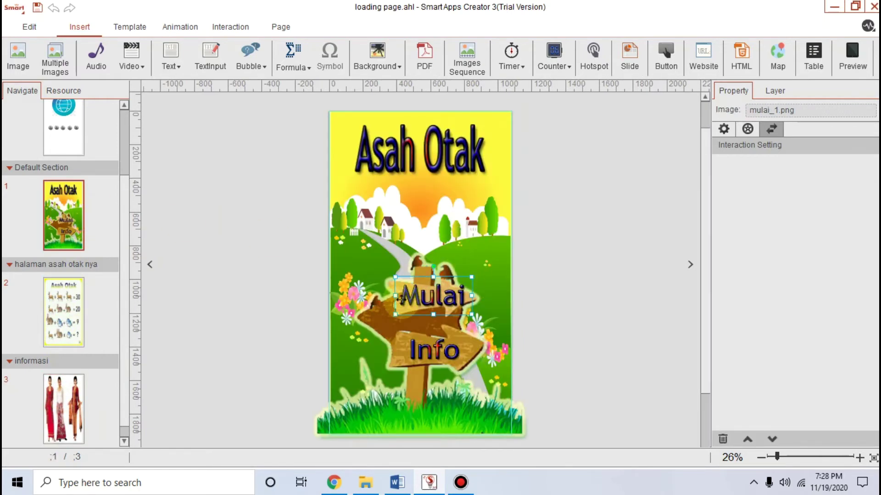
left_click(555, 279)
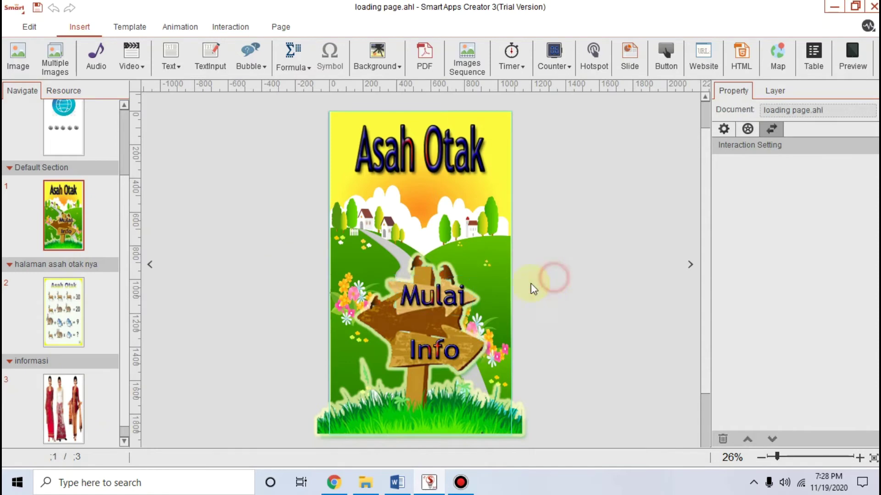
left_click(431, 297)
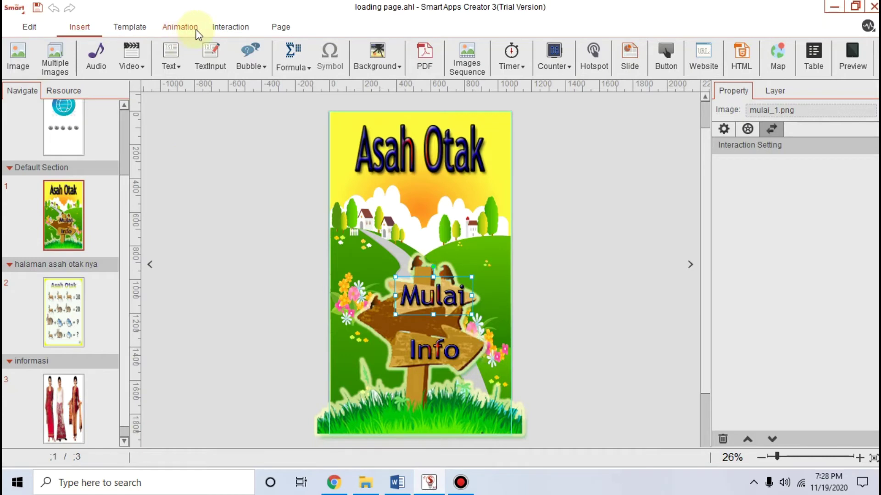
left_click(230, 26)
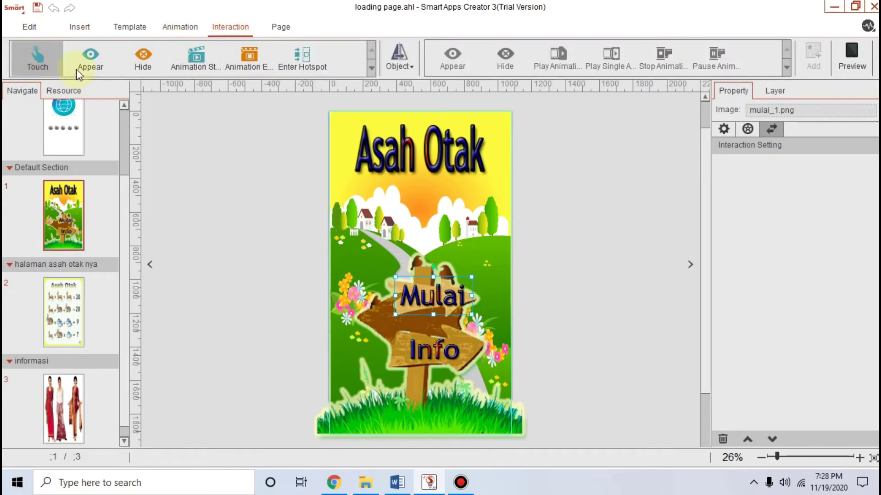
left_click(410, 66)
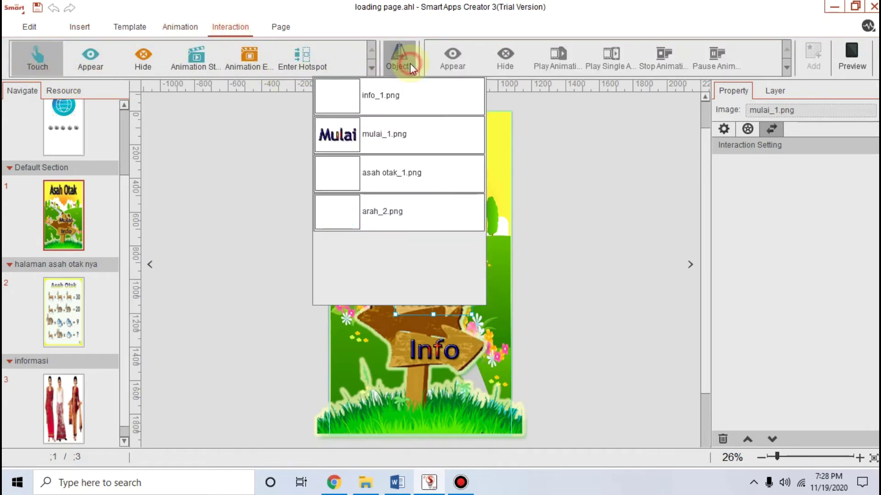
left_click(368, 133)
- Give the Mulai touch interaction a Switch Page action that leads to page 2
left_click(785, 70)
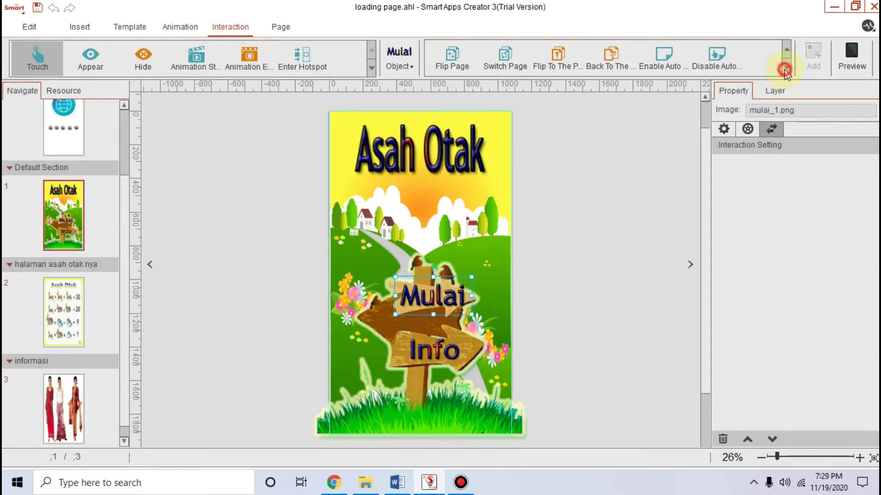
left_click(514, 67)
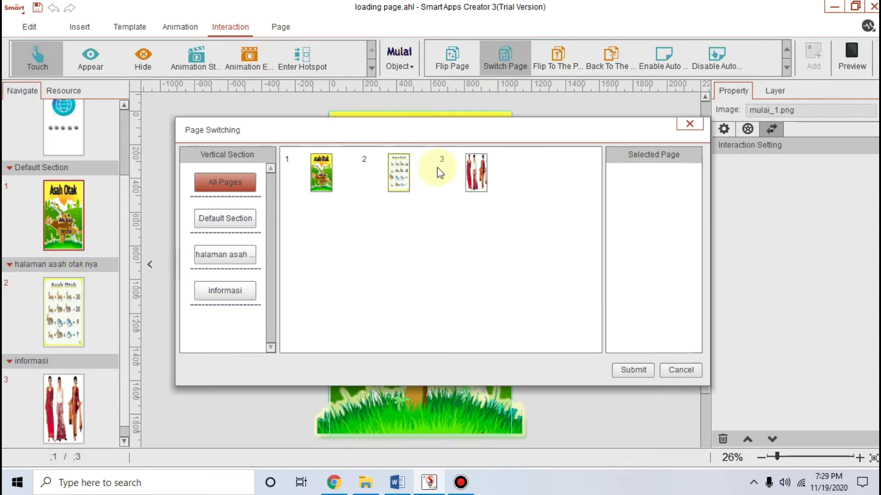
left_click_drag(376, 166, 377, 106)
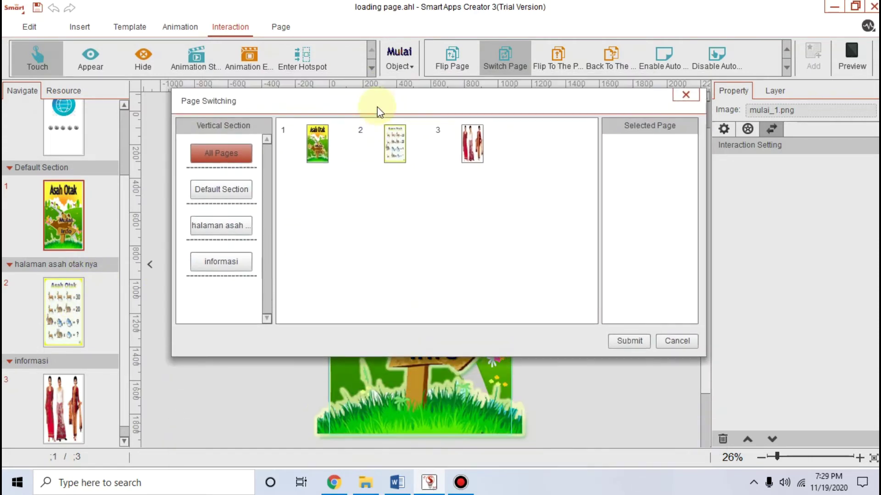
left_click(406, 127)
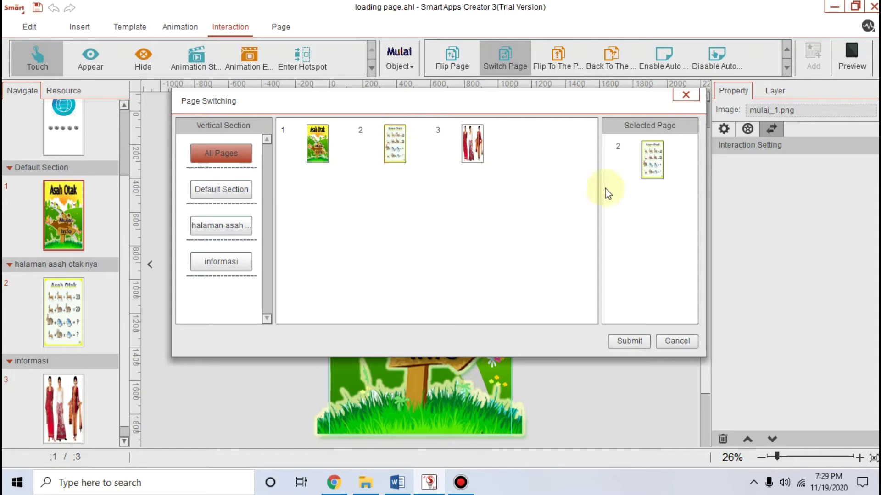
mouse_move(657, 146)
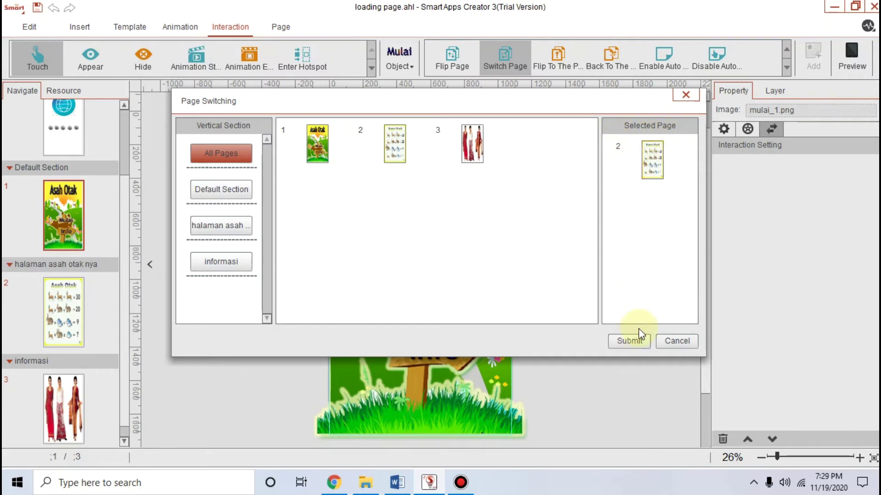
left_click(635, 342)
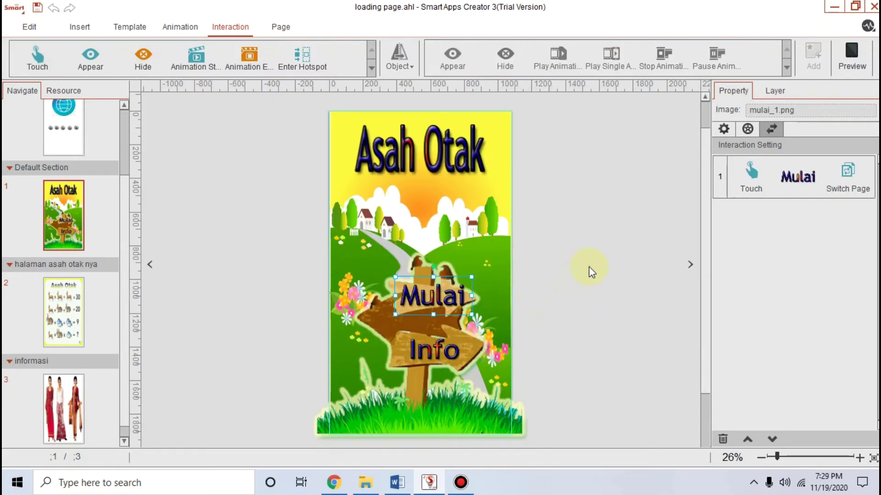
- Start a Touch interaction for the Info image on page 1 with info_1.png as its object
left_click(437, 353)
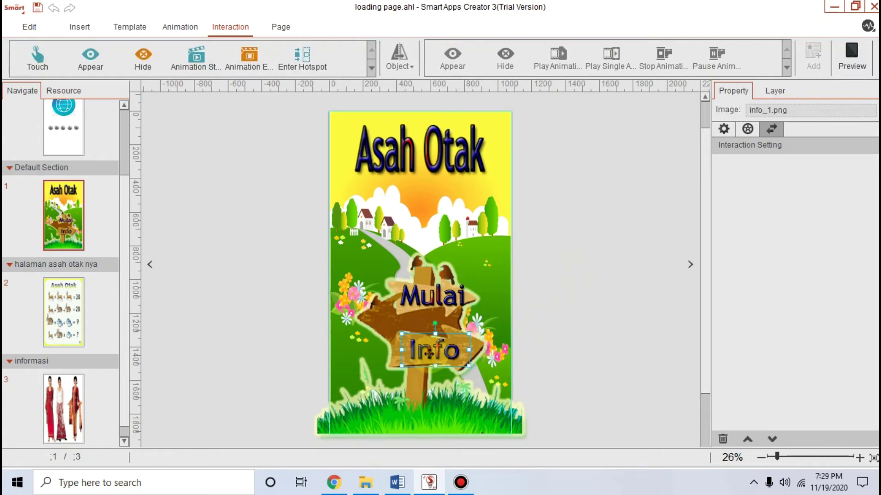
left_click(32, 57)
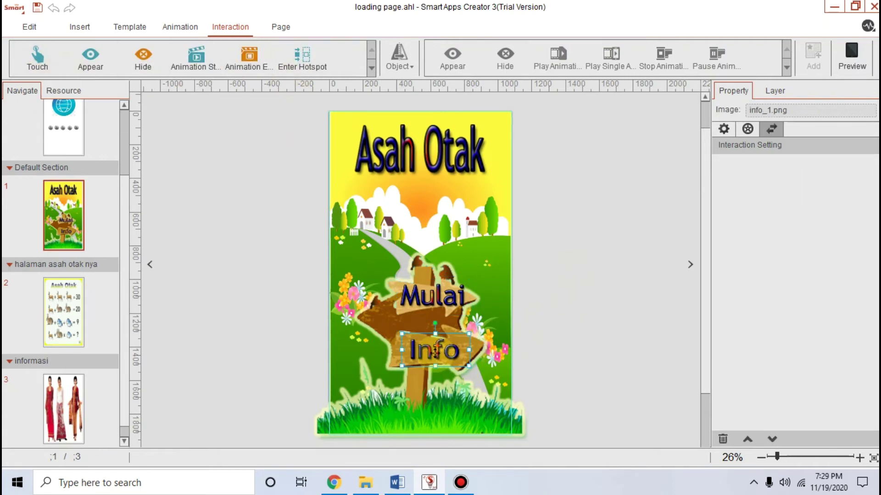
left_click(37, 57)
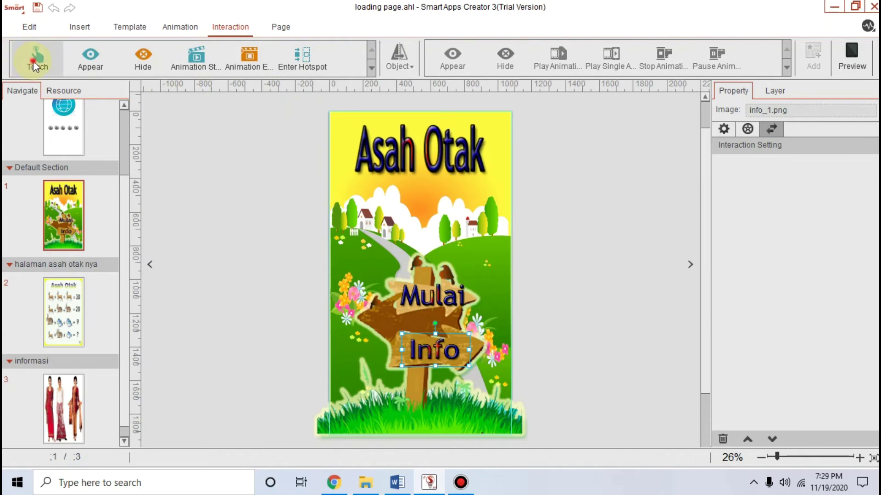
left_click(408, 66)
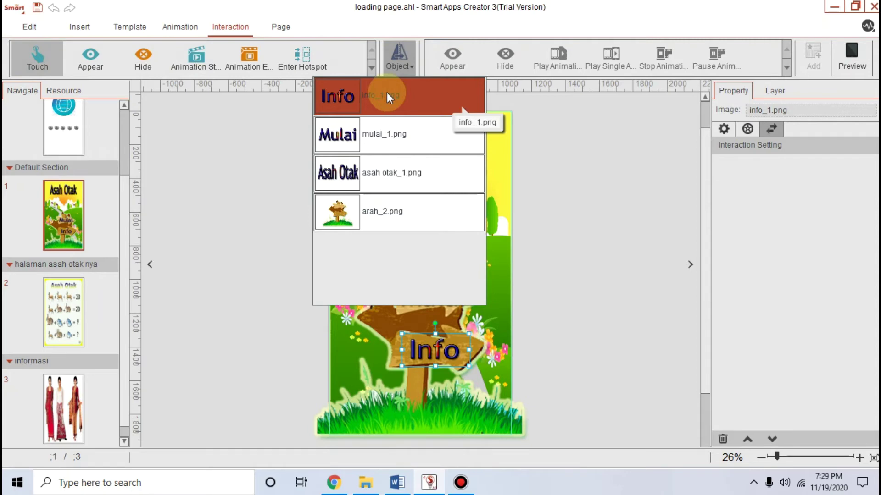
left_click(387, 92)
- Give the Info touch interaction a Switch Page action that leads to page 3 and deselect the image
left_click(786, 68)
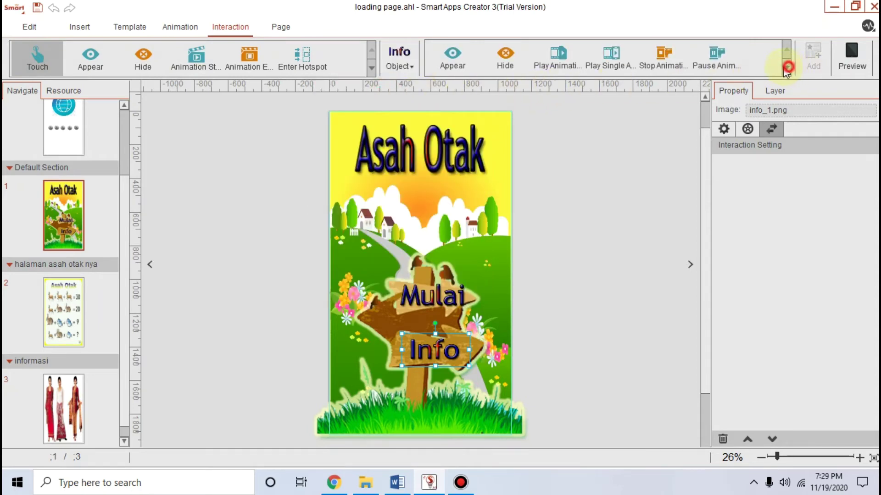
left_click(512, 57)
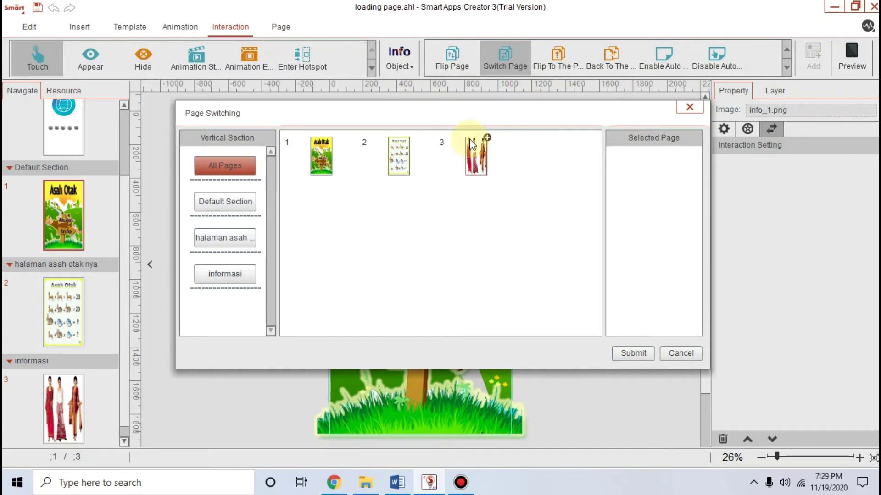
left_click(486, 137)
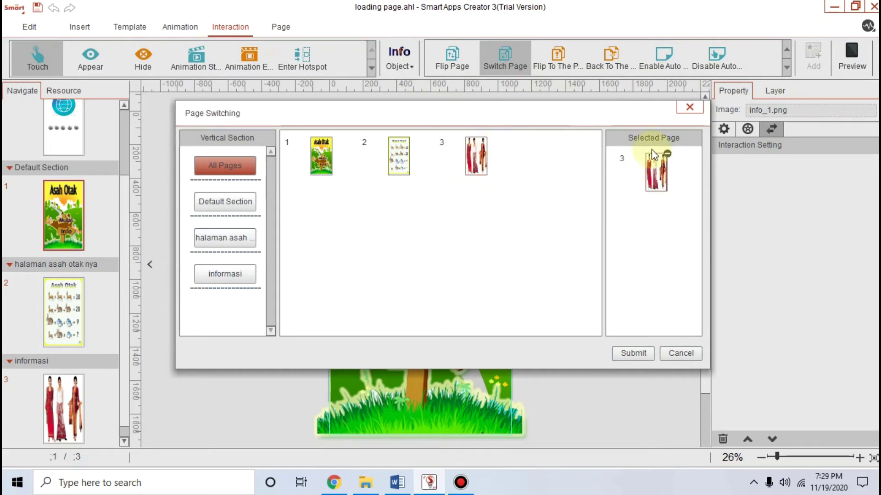
left_click(635, 354)
left_click(622, 294)
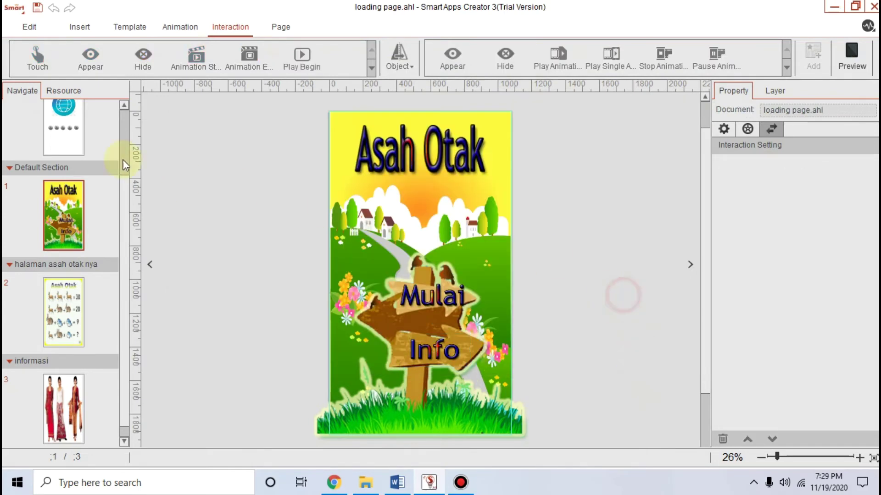
- Preview the app from the start page and test the Mulai link, the home button and the Info link
left_click(64, 137)
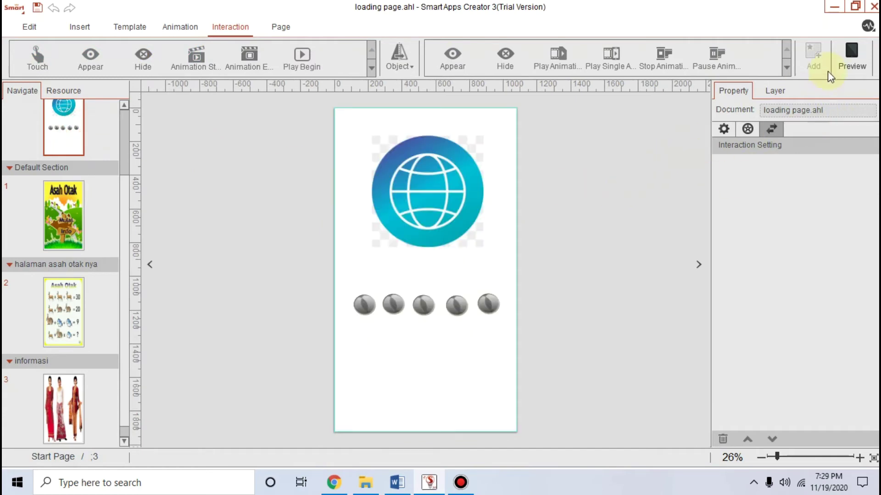
left_click(851, 54)
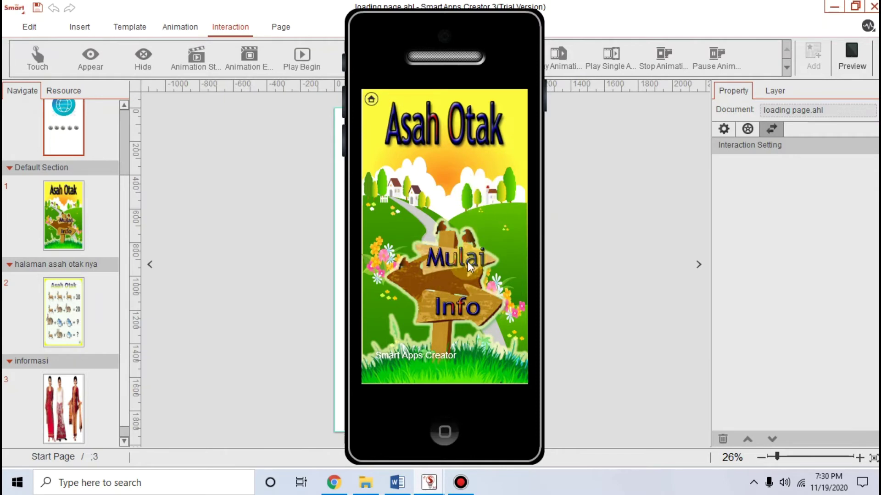
left_click(474, 249)
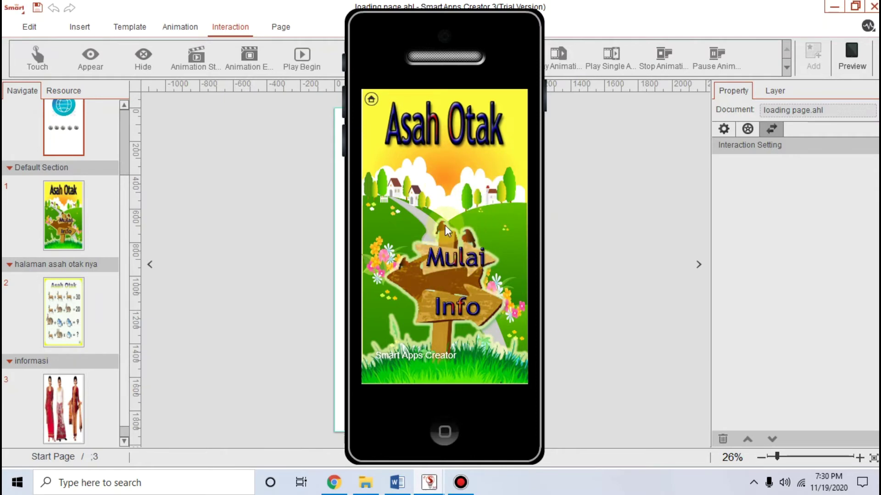
left_click(461, 257)
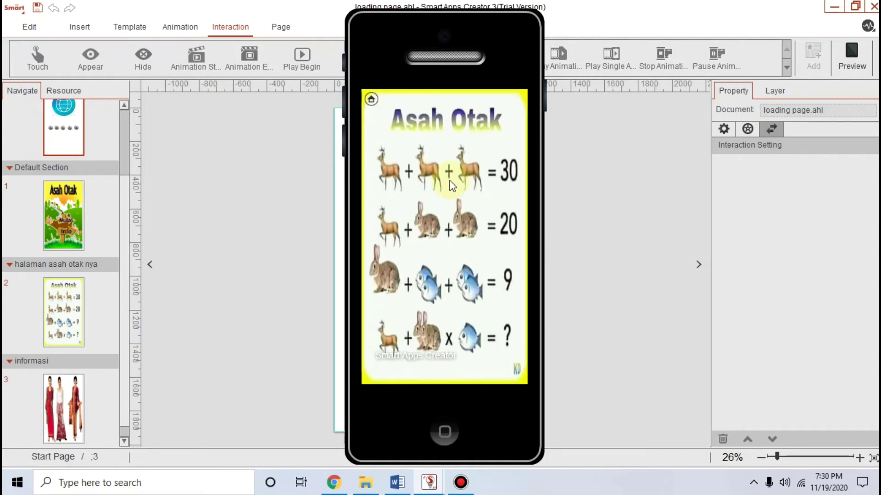
left_click(371, 100)
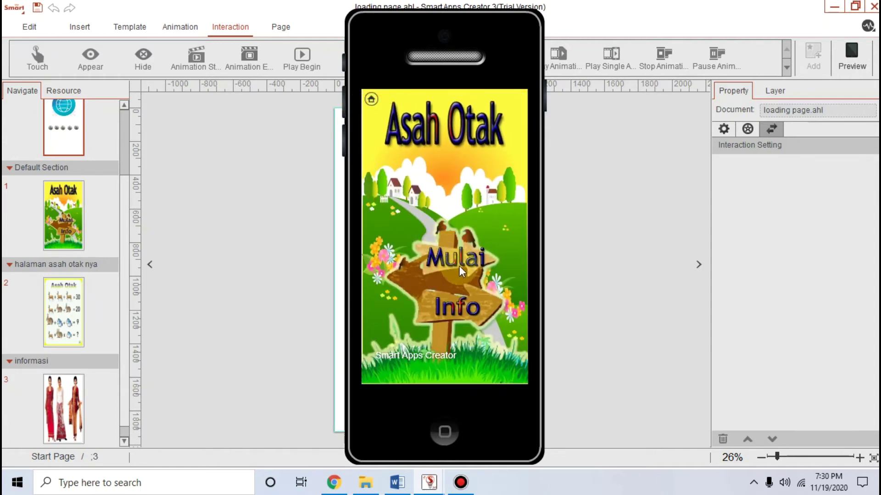
left_click(453, 310)
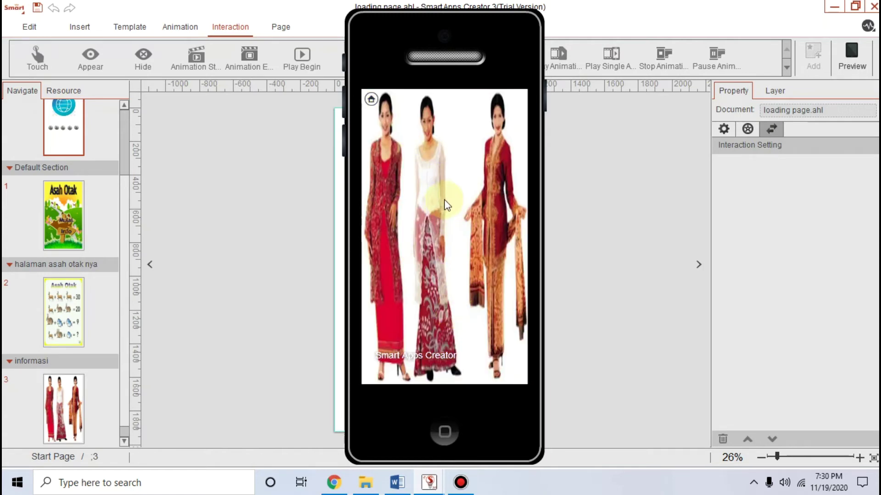
- Return to the main menu in the preview, test the Mulai link again and close the preview
left_click(372, 99)
left_click(447, 253)
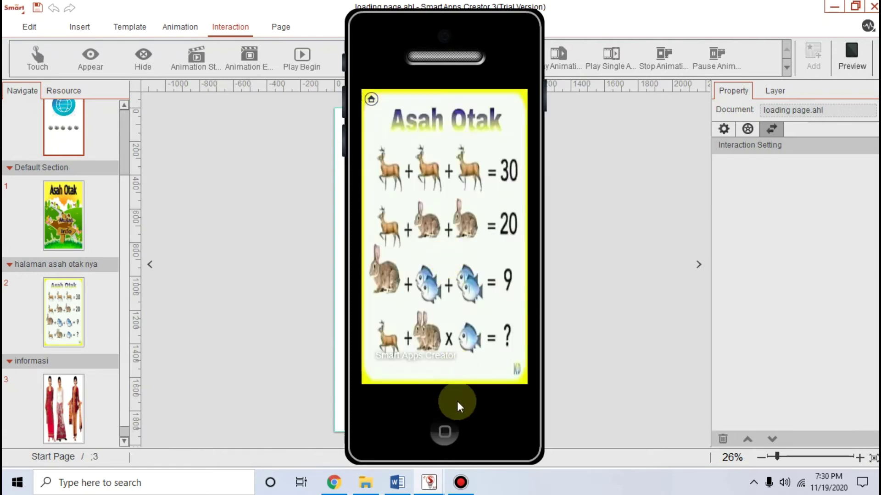
left_click(446, 427)
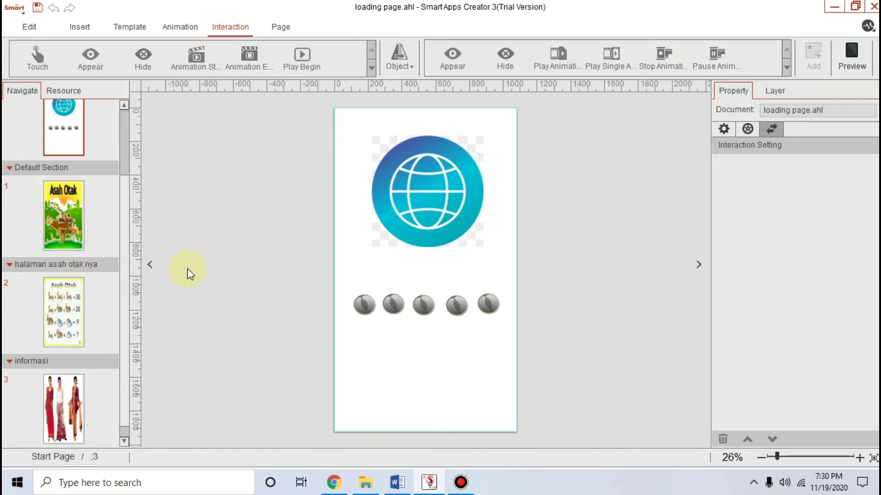
- Add a new section after the halaman asah otak nya section and open its blank page 3
left_click(81, 309)
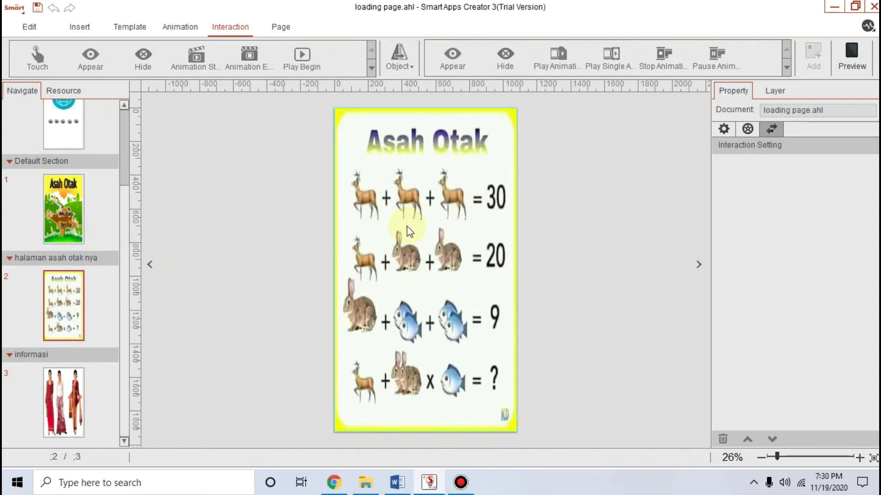
right_click(73, 260)
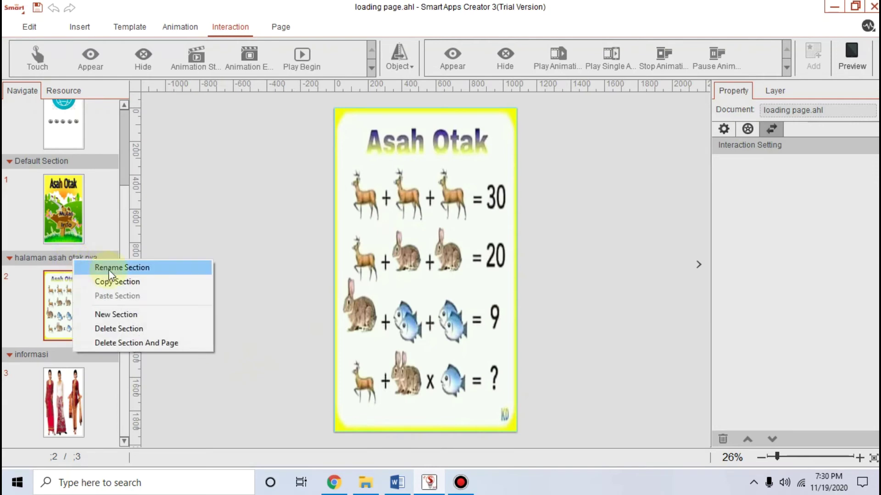
left_click(136, 319)
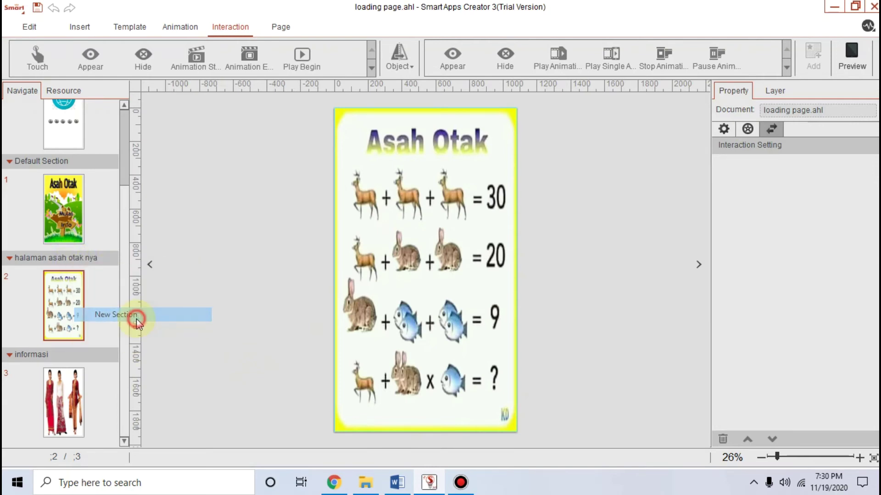
scroll(82, 314, "down", 2)
left_click(65, 303)
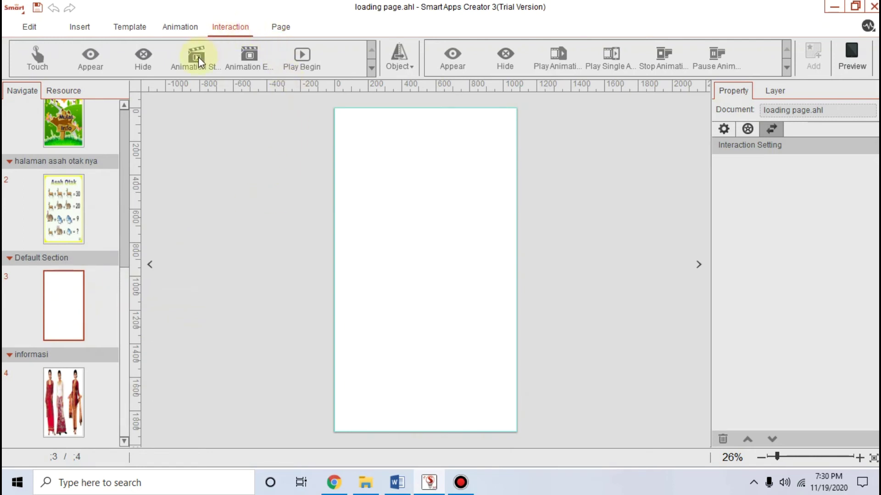
- Set conjunto-de-sinais-de-madeira_23-2147658040.jpg from the images folder as the background image of page 3
left_click(28, 27)
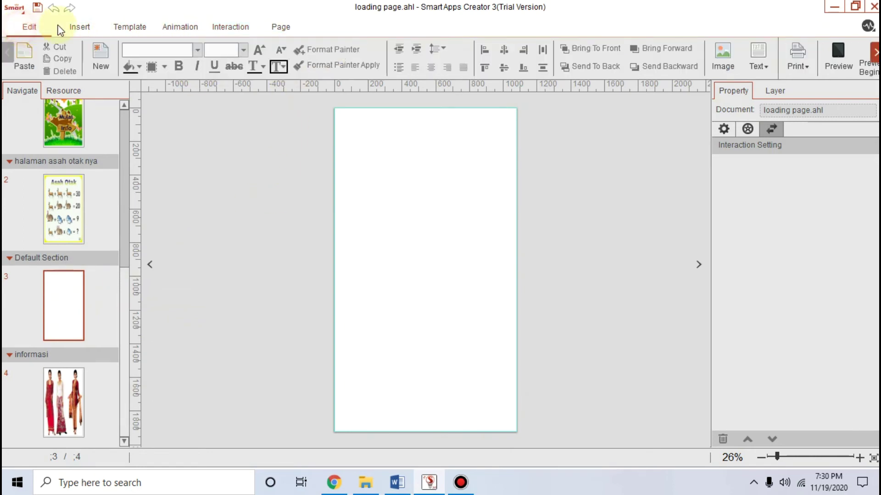
left_click(80, 27)
left_click(388, 68)
left_click(394, 84)
scroll(505, 173, "down", 5)
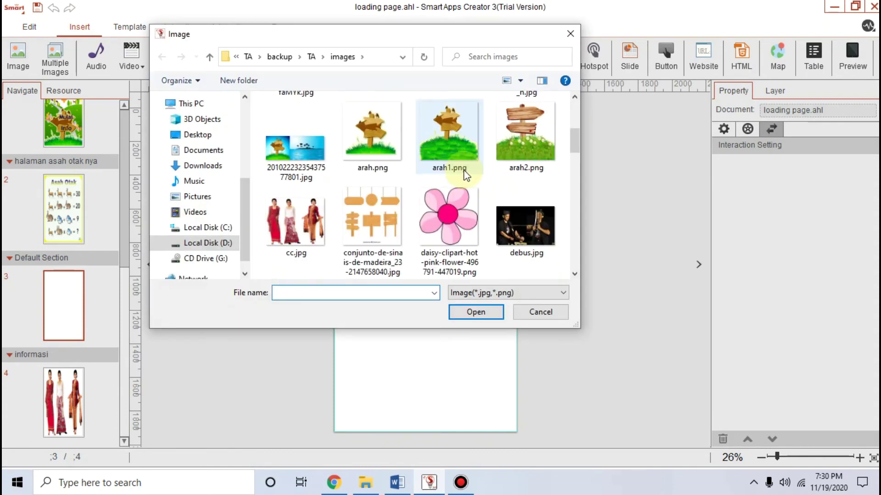
left_click(372, 209)
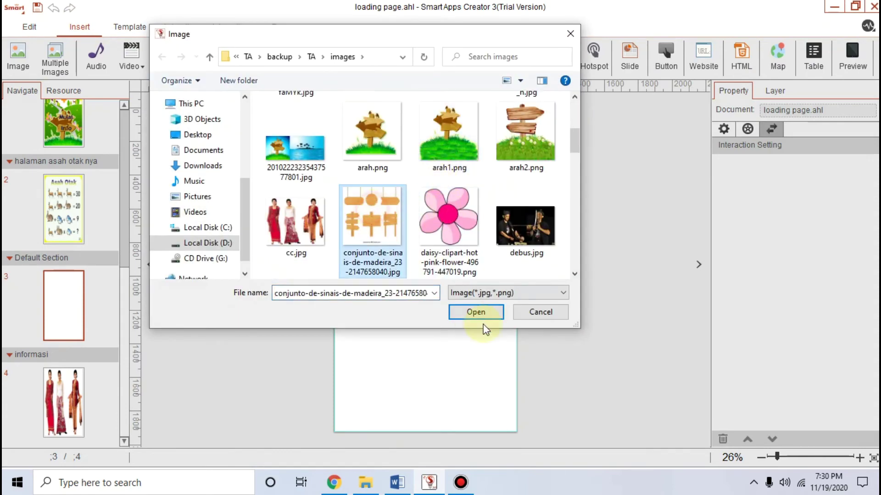
left_click(476, 312)
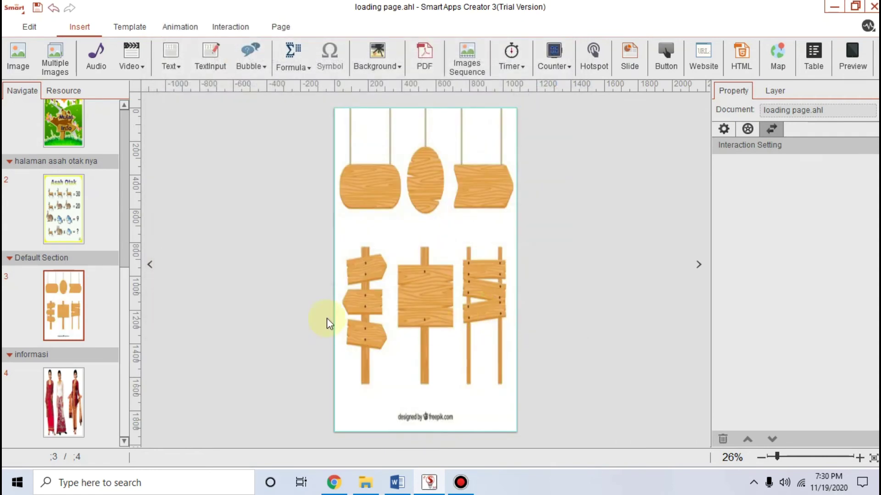
- Start inserting a button on puzzle page 2 and look through the images folder for a suitable button picture
left_click(69, 205)
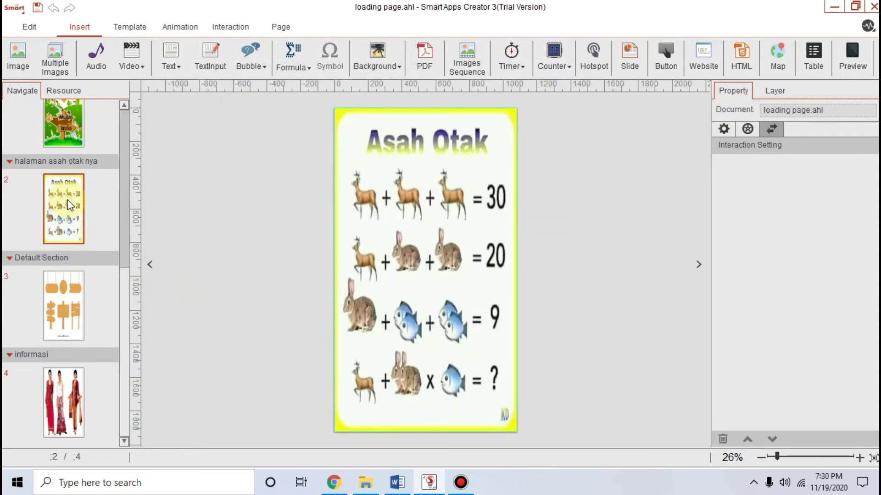
left_click(63, 292)
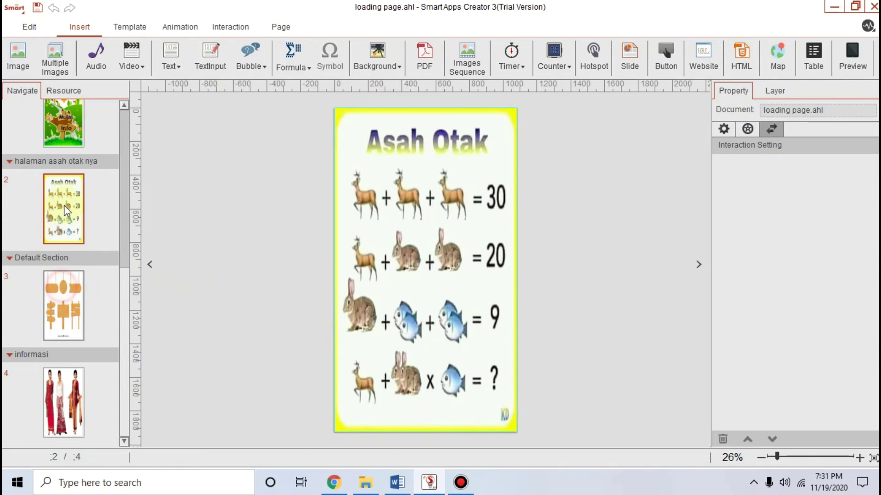
left_click(78, 219)
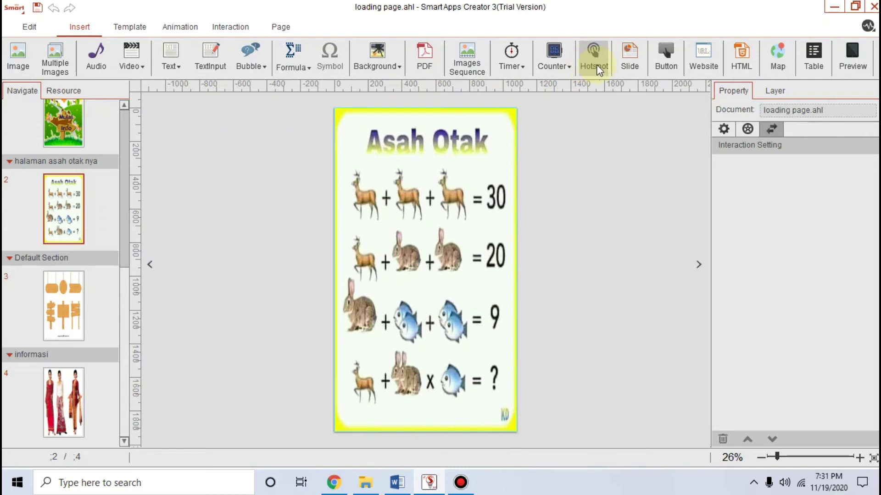
left_click(670, 70)
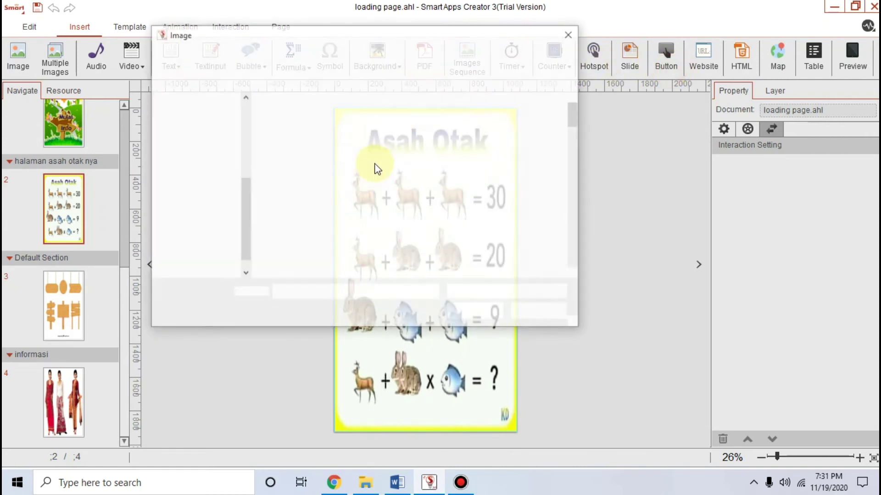
scroll(404, 182, "down", 3)
scroll(404, 183, "down", 10)
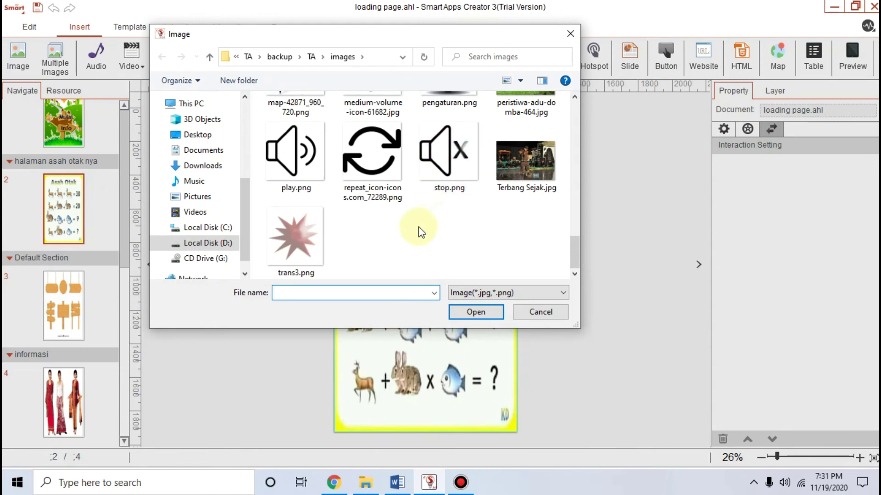
scroll(418, 229, "up", 2)
scroll(165, 172, "up", 3)
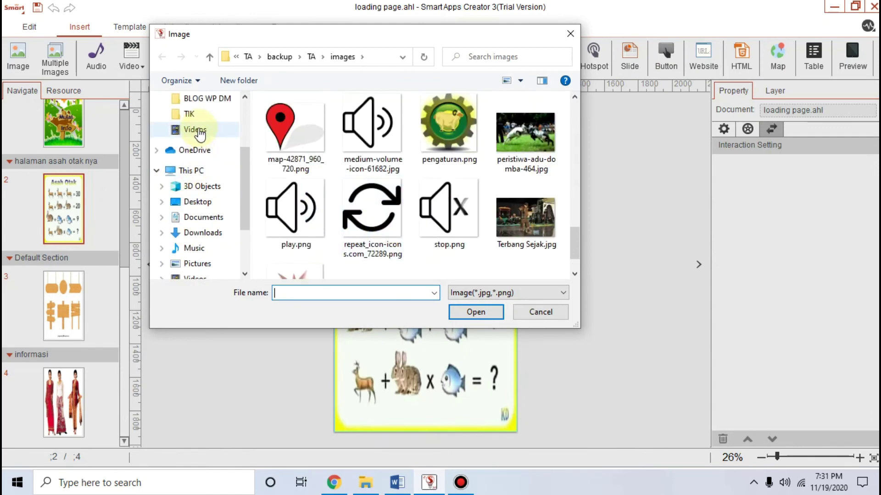
scroll(440, 197, "up", 5)
scroll(434, 197, "up", 6)
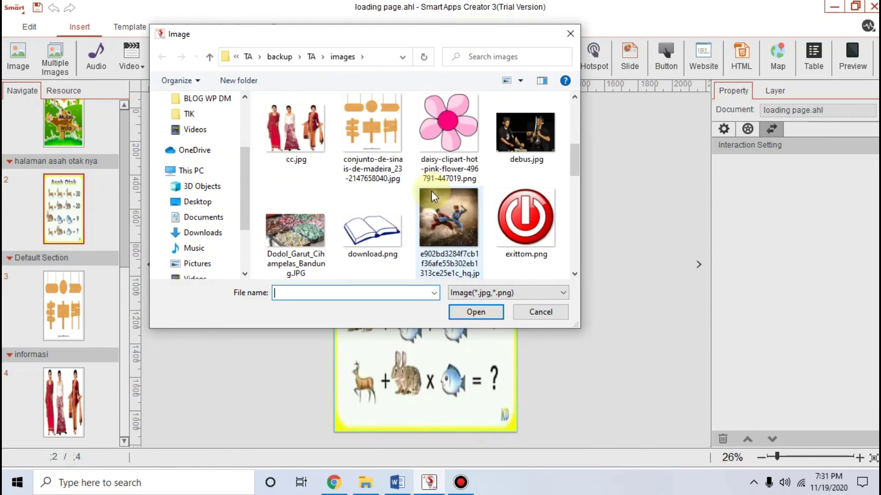
scroll(434, 197, "down", 2)
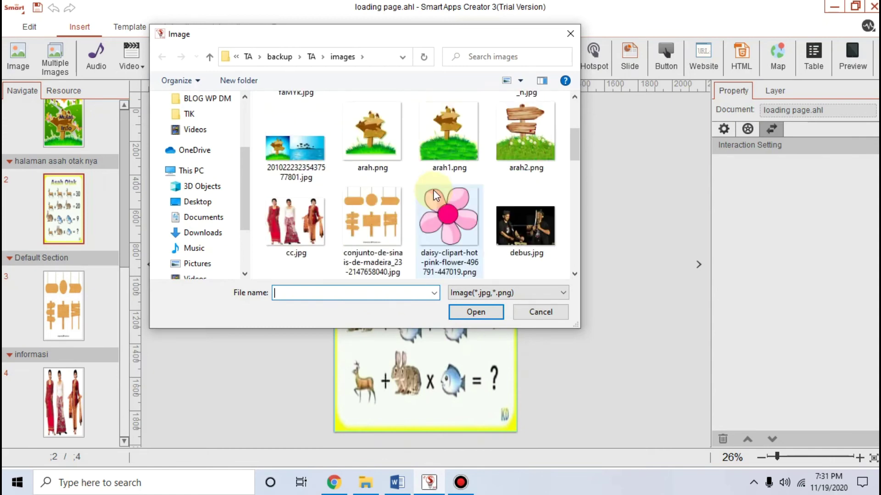
scroll(434, 193, "up", 4)
scroll(433, 191, "down", 6)
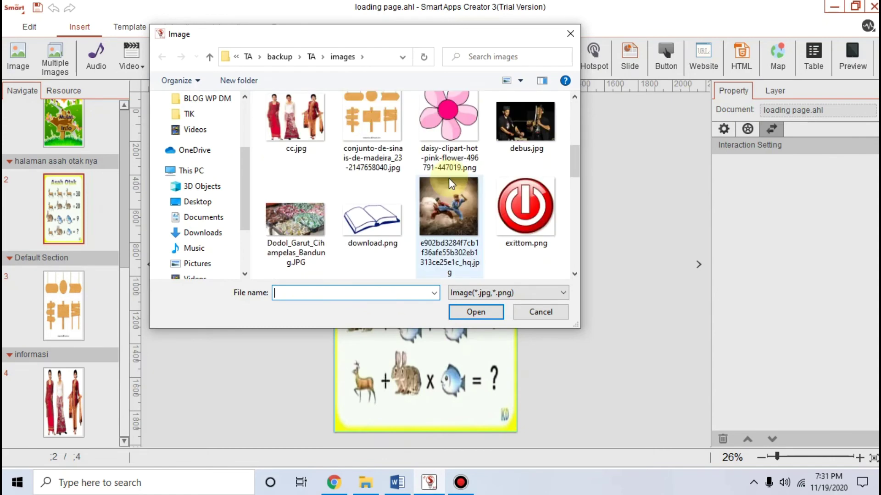
scroll(413, 156, "up", 2)
- Choose backtombol.png from the TA project's desain folder as the button picture and insert it on page 2
left_click(311, 56)
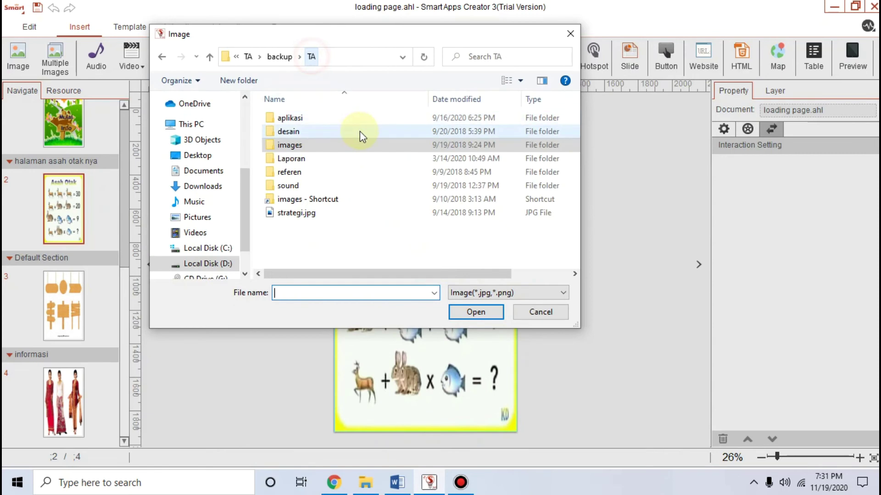
double_click(305, 132)
scroll(442, 169, "down", 2)
scroll(442, 170, "down", 10)
scroll(464, 188, "down", 4)
scroll(435, 188, "up", 3)
scroll(435, 188, "up", 10)
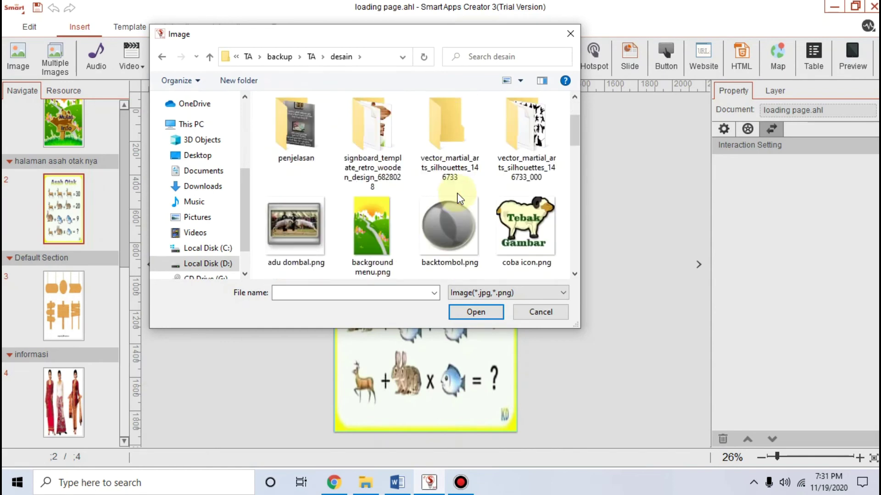
left_click(462, 220)
left_click(480, 314)
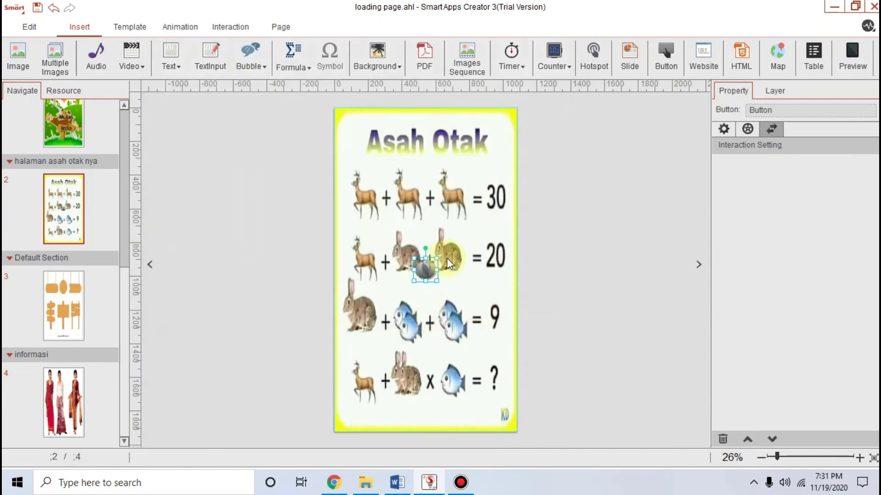
- Move the new button below the last equation on page 2, centred horizontally near the page's bottom edge
left_click_drag(422, 271, 445, 419)
left_click(571, 236)
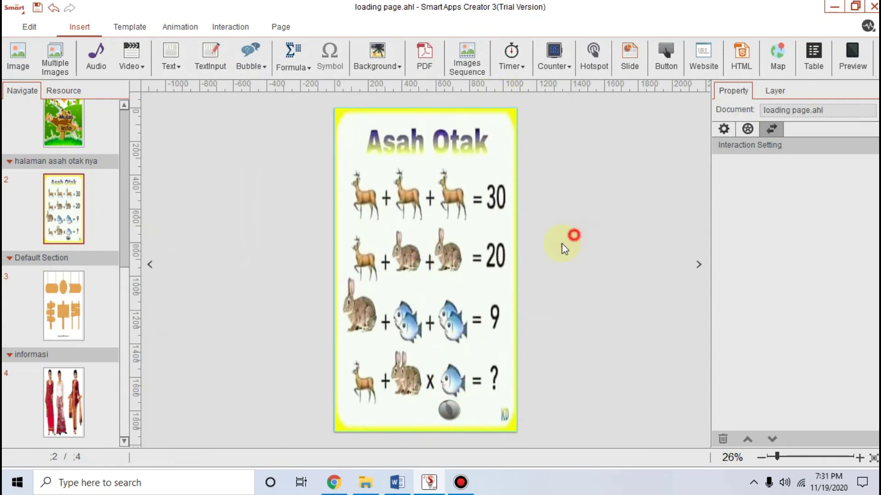
left_click(452, 410)
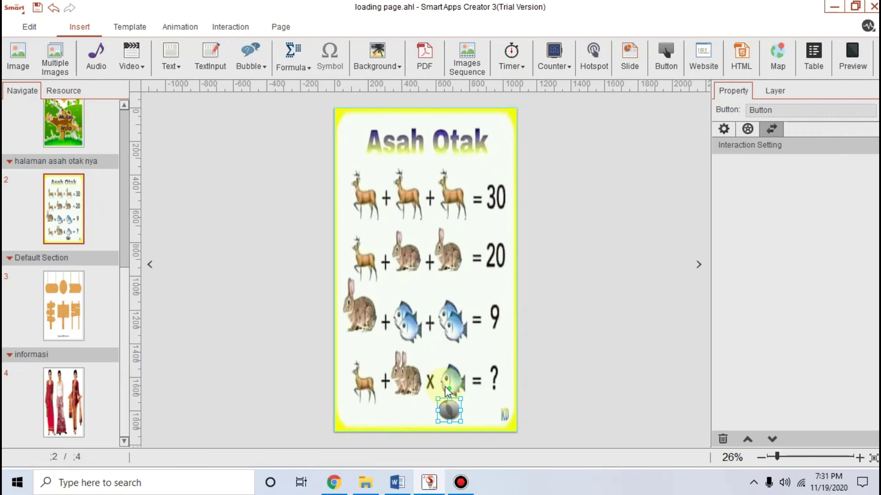
left_click_drag(449, 410, 423, 411)
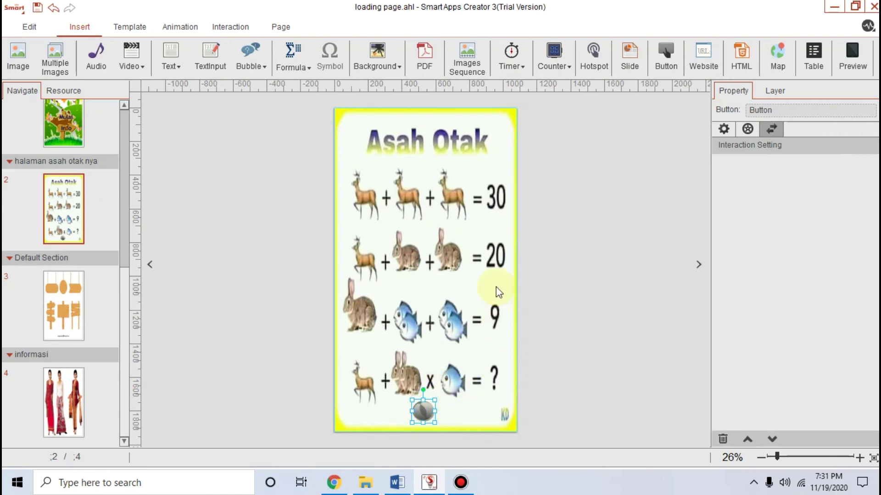